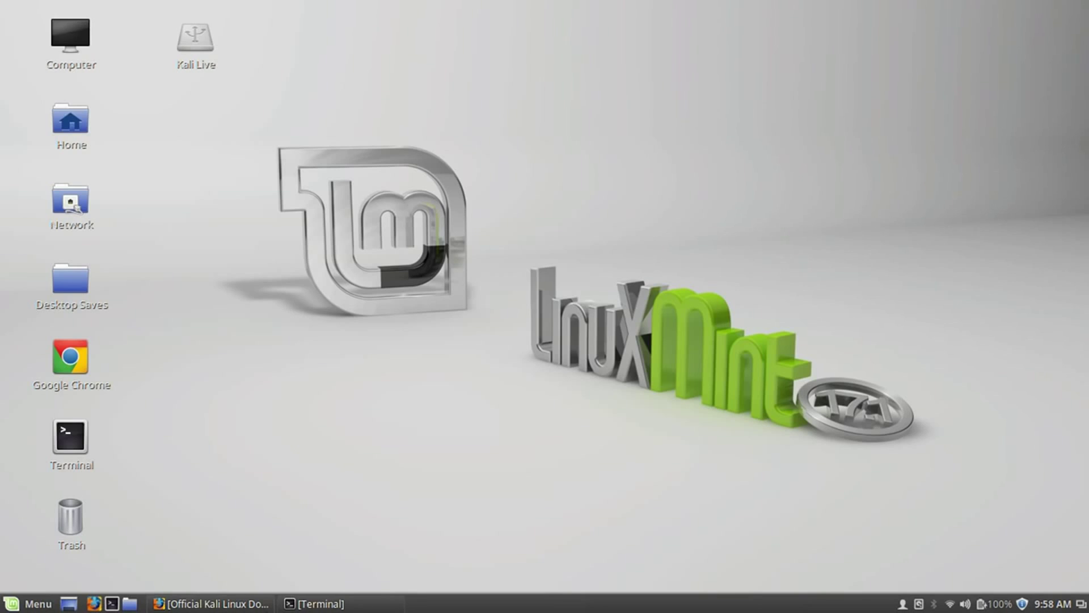
pyautogui.click(233, 605)
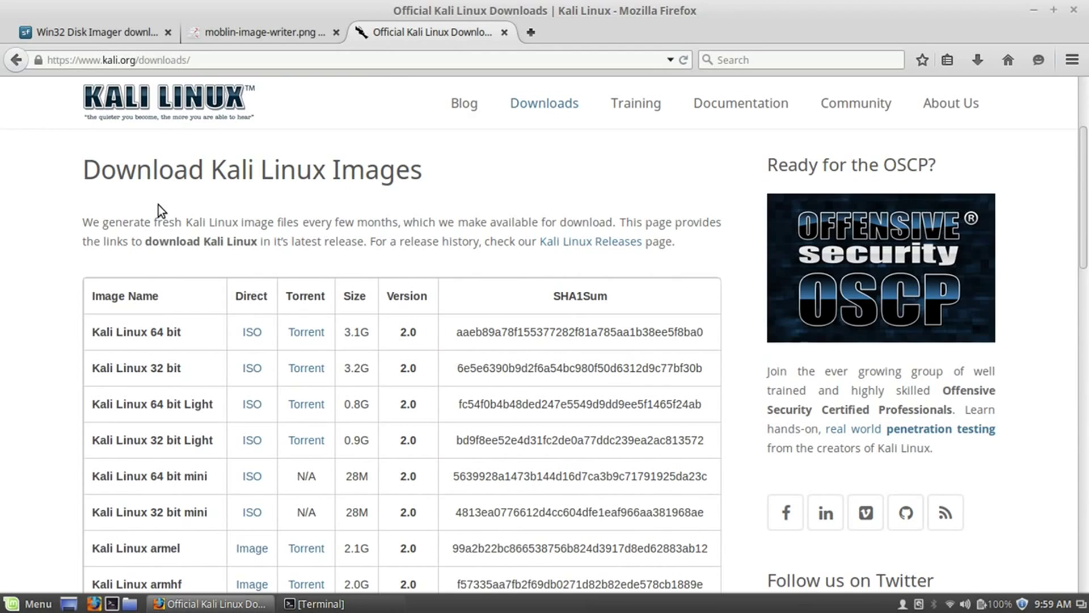
pyautogui.doubleClick(106, 61)
pyautogui.moveTo(128, 264); pyautogui.dragTo(123, 242)
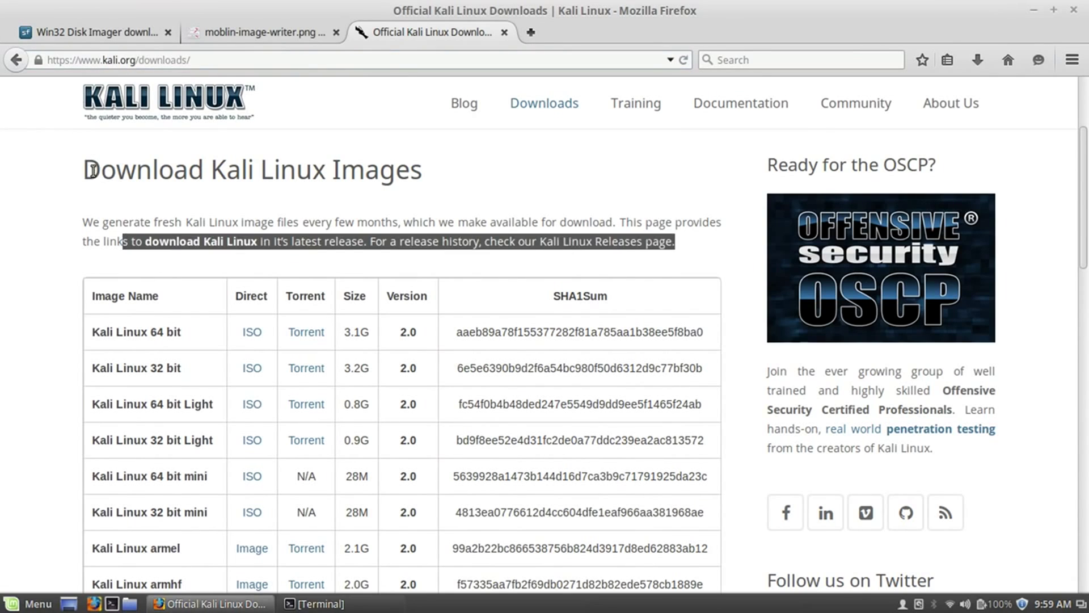
pyautogui.moveTo(93, 170); pyautogui.dragTo(435, 194)
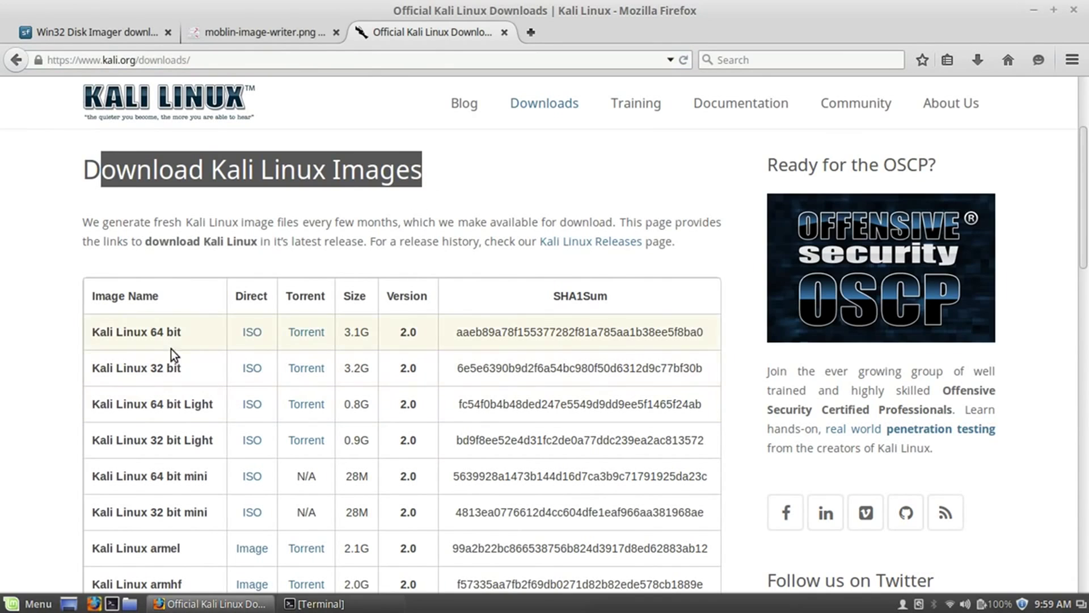
pyautogui.moveTo(187, 371); pyautogui.dragTo(94, 374)
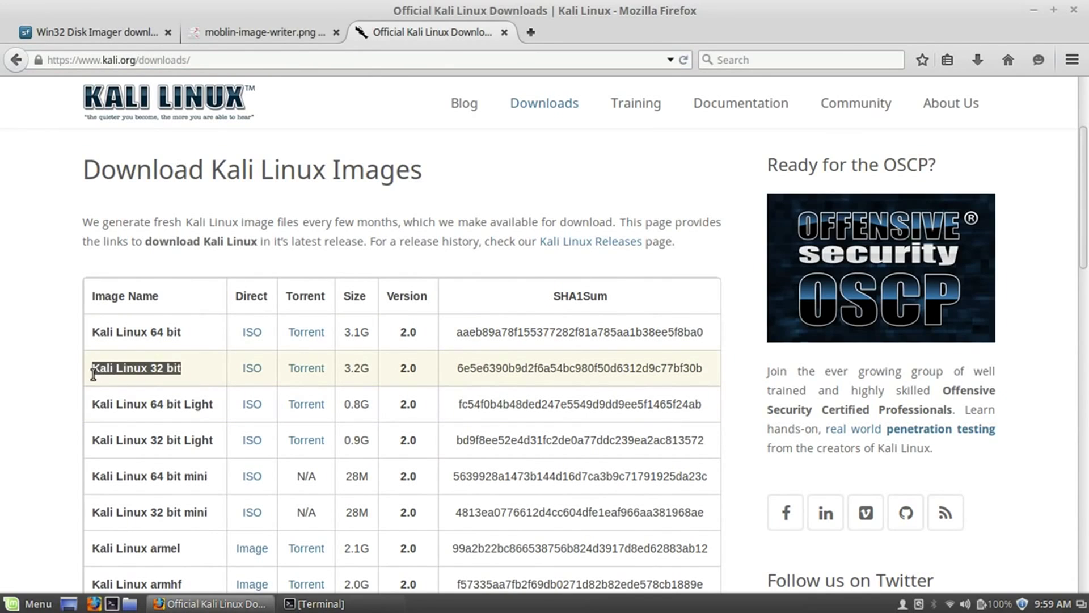
pyautogui.moveTo(187, 334); pyautogui.dragTo(93, 323)
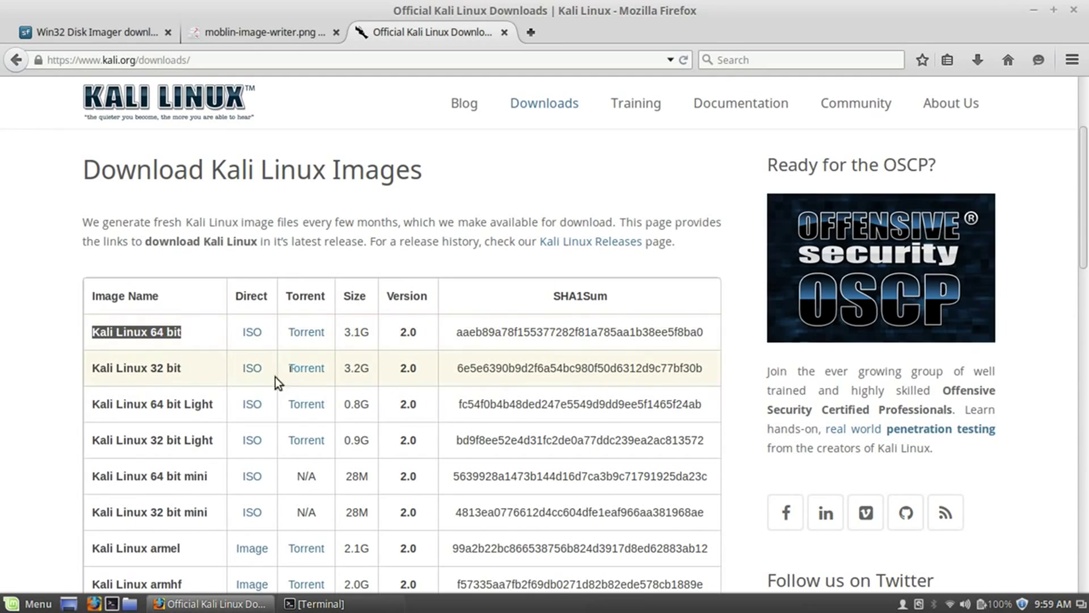
pyautogui.moveTo(191, 373); pyautogui.dragTo(111, 371)
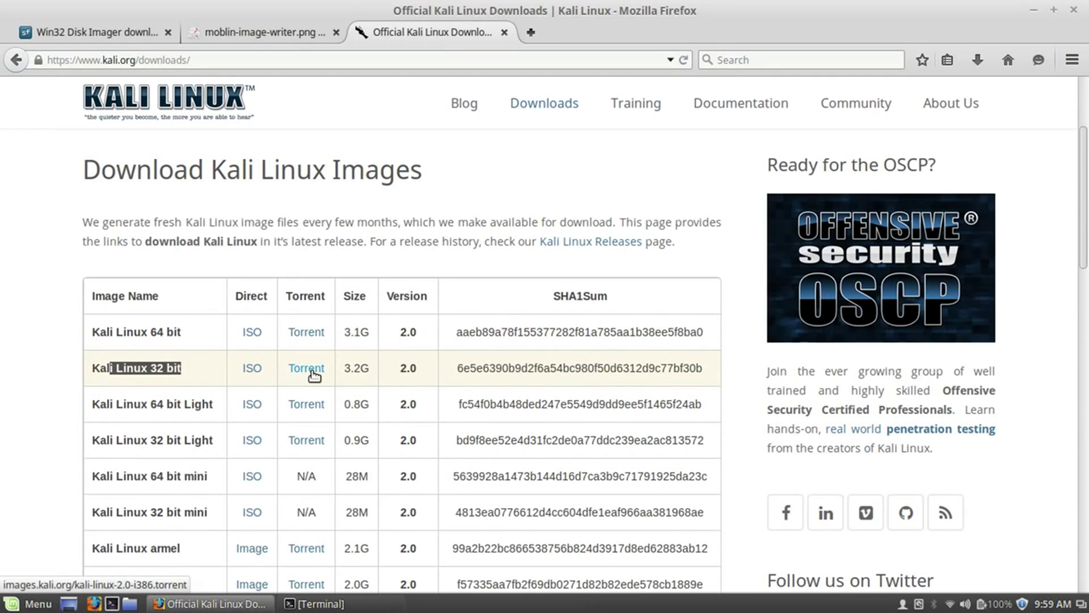
pyautogui.click(41, 360)
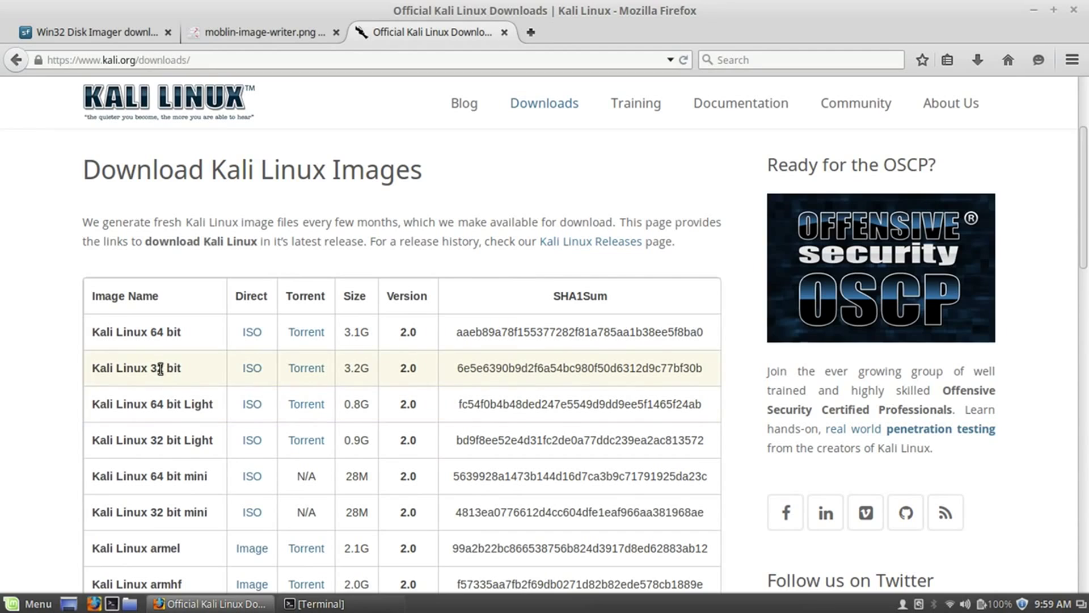
pyautogui.moveTo(90, 370); pyautogui.dragTo(182, 374)
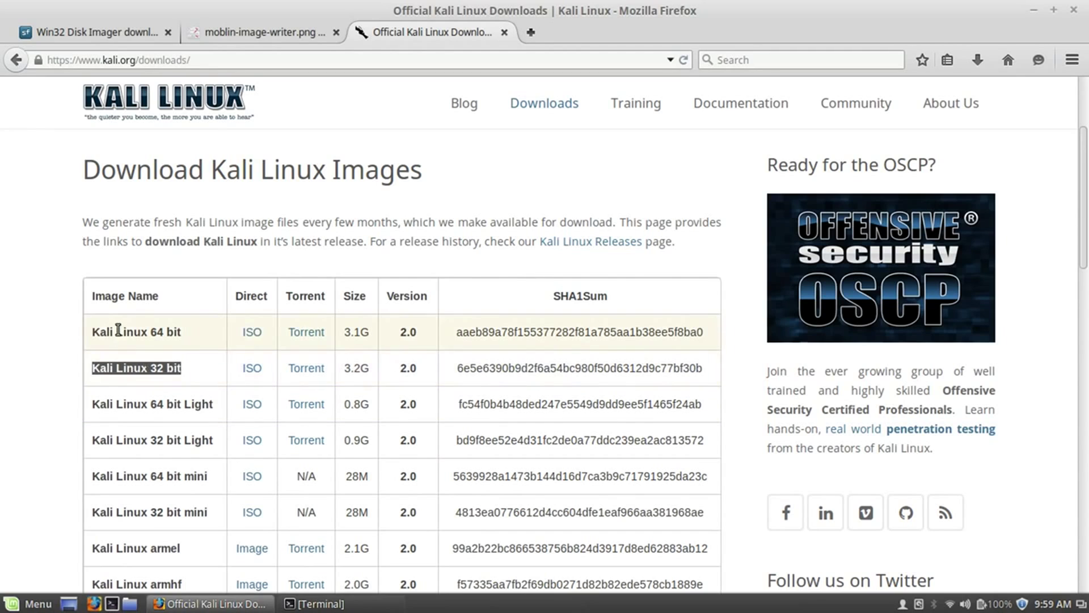
pyautogui.moveTo(86, 168); pyautogui.dragTo(482, 239)
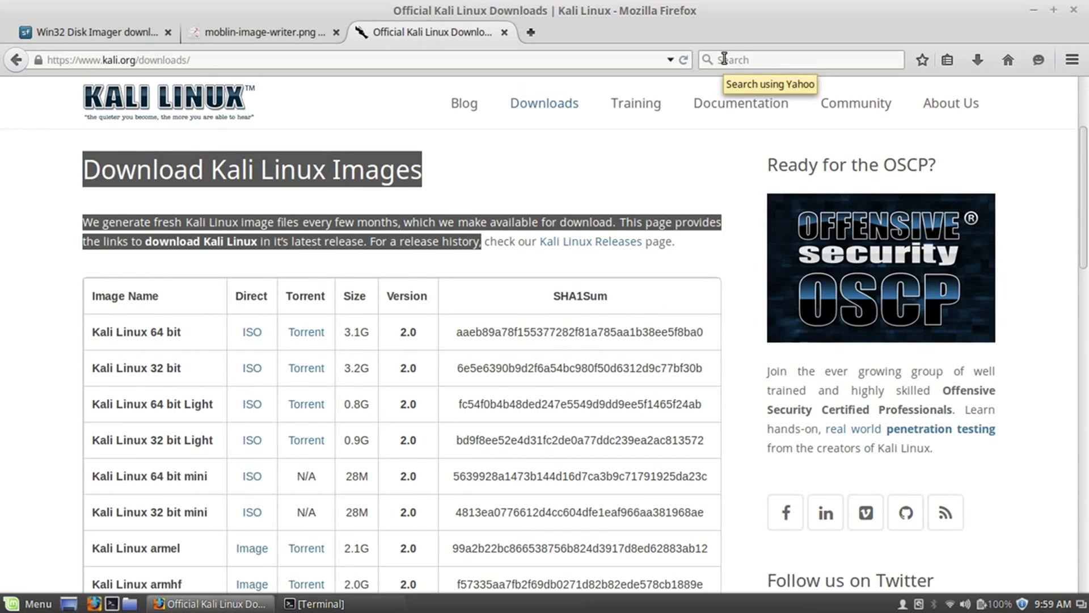
pyautogui.click(500, 238)
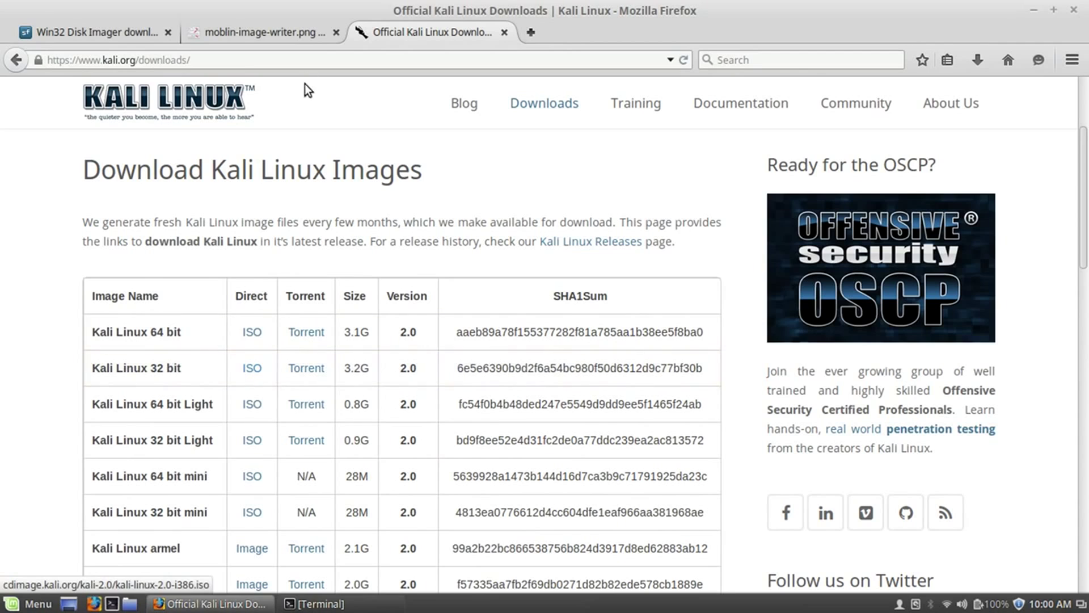
# - Look over the Win32 Disk Imager SourceForge page and the Kali downloads tab
pyautogui.click(101, 35)
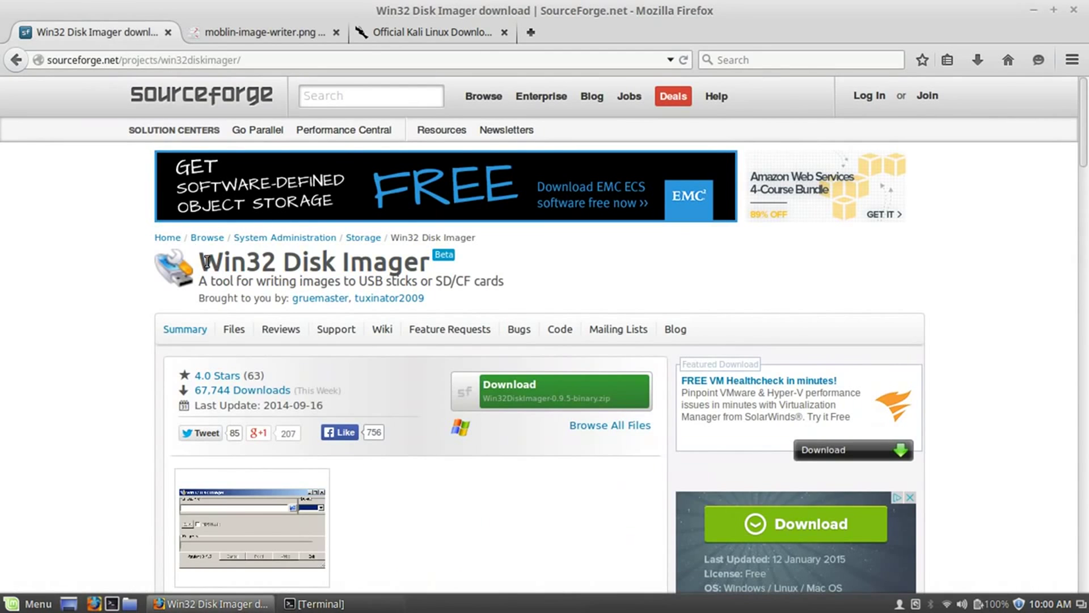
pyautogui.moveTo(203, 262); pyautogui.dragTo(421, 262)
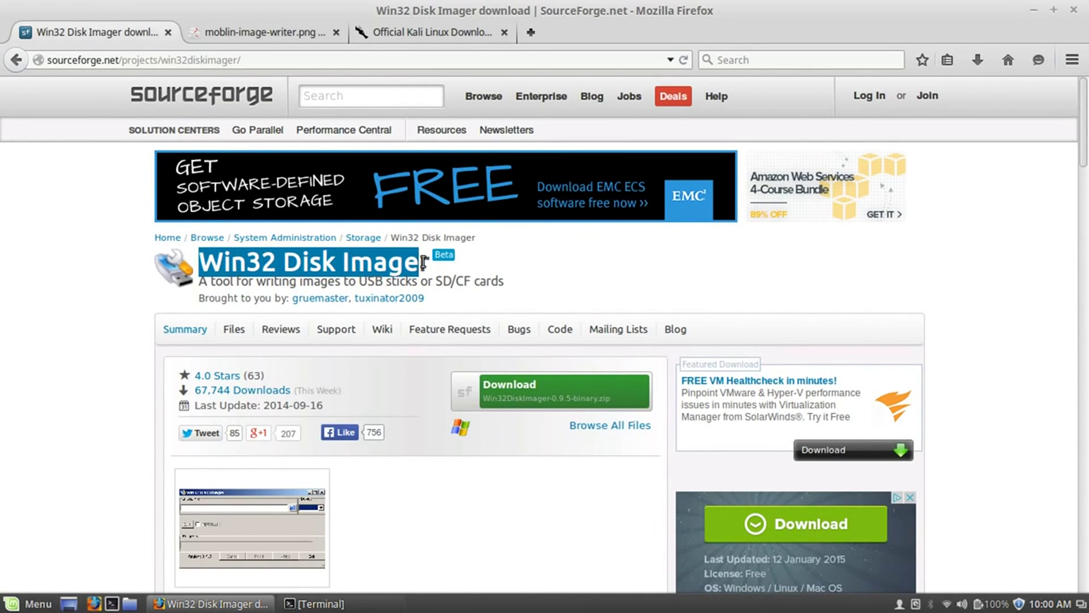
pyautogui.click(426, 33)
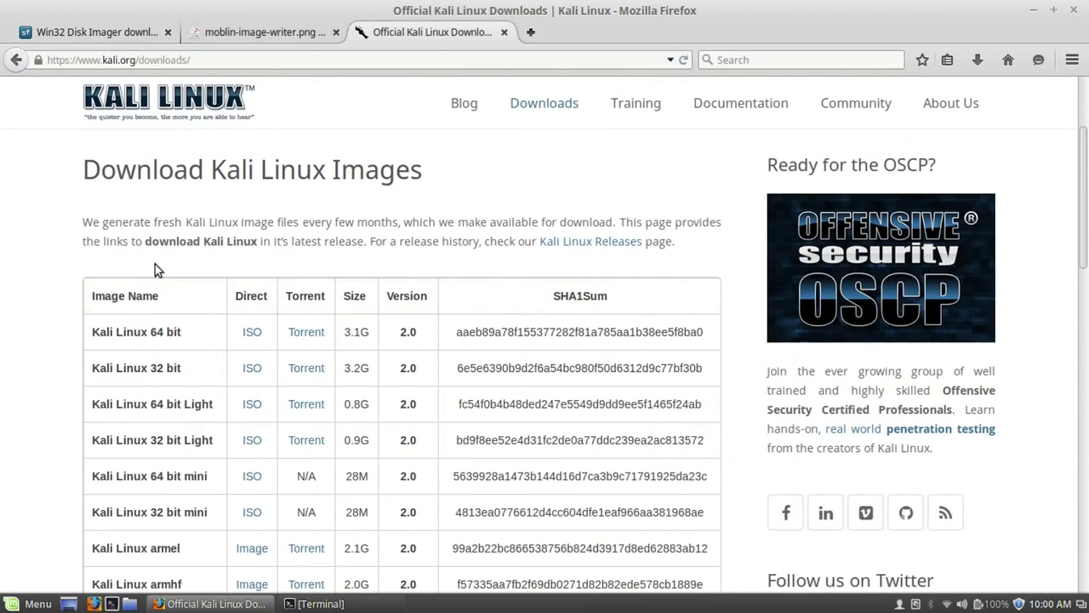
pyautogui.click(125, 32)
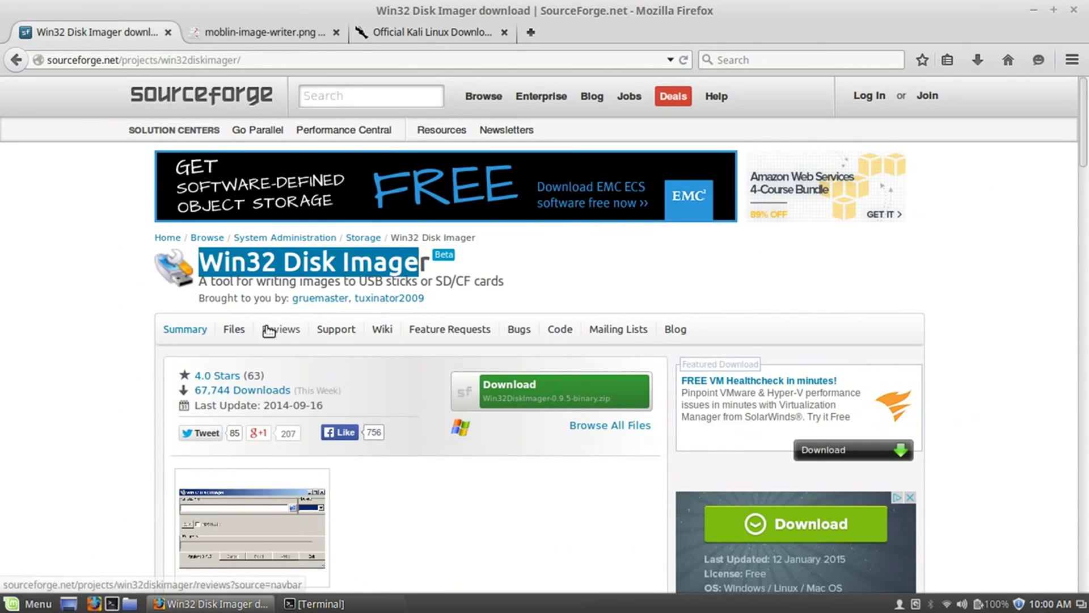
pyautogui.click(320, 271)
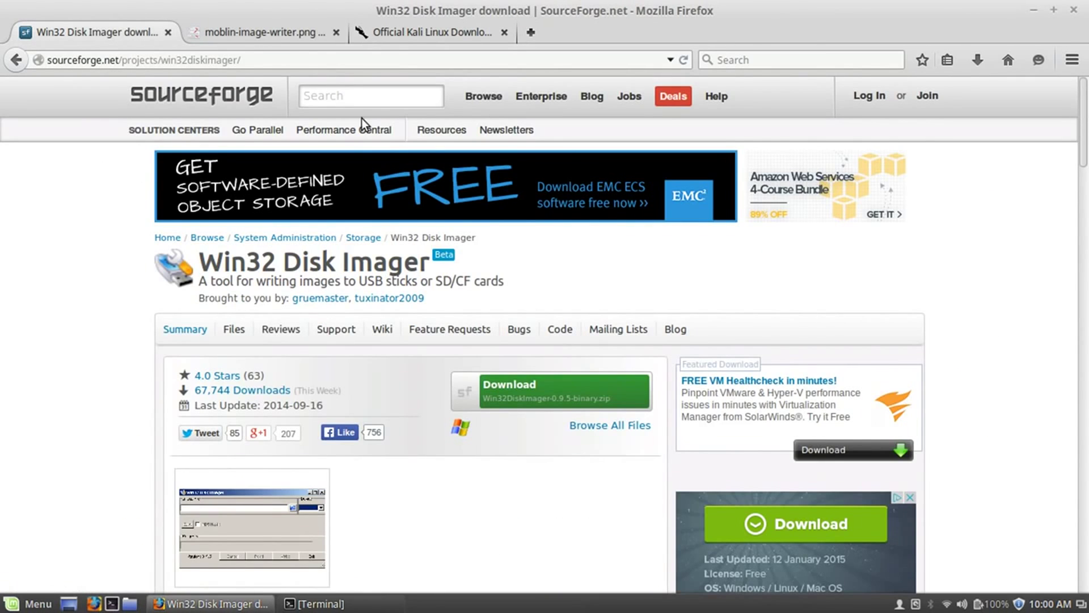
# - View the Win32 Disk Imager usage screenshot, minimize Firefox, then restore it
pyautogui.click(256, 31)
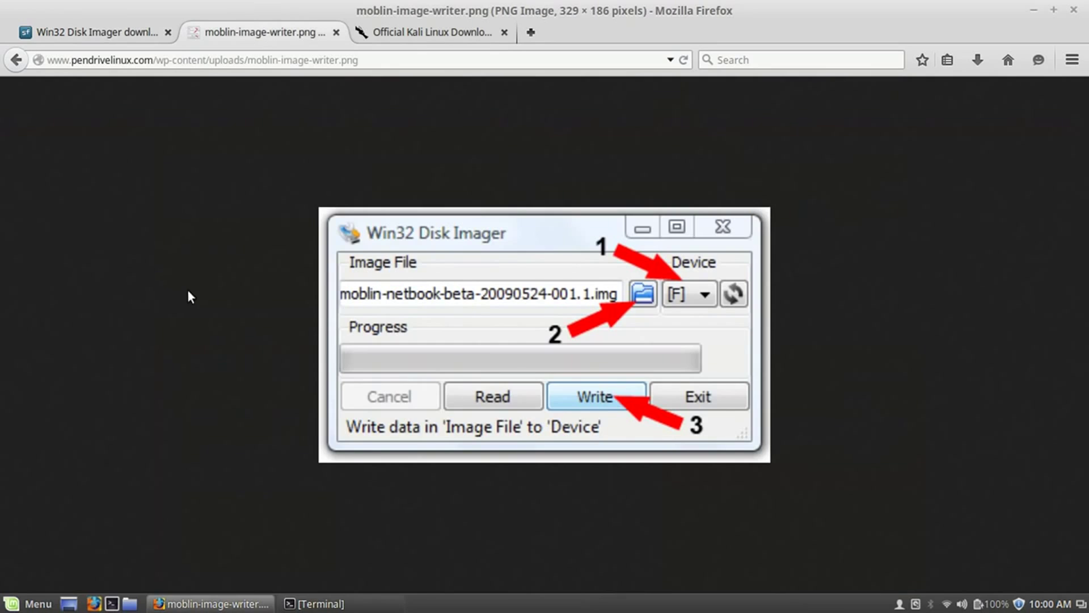
pyautogui.click(1034, 11)
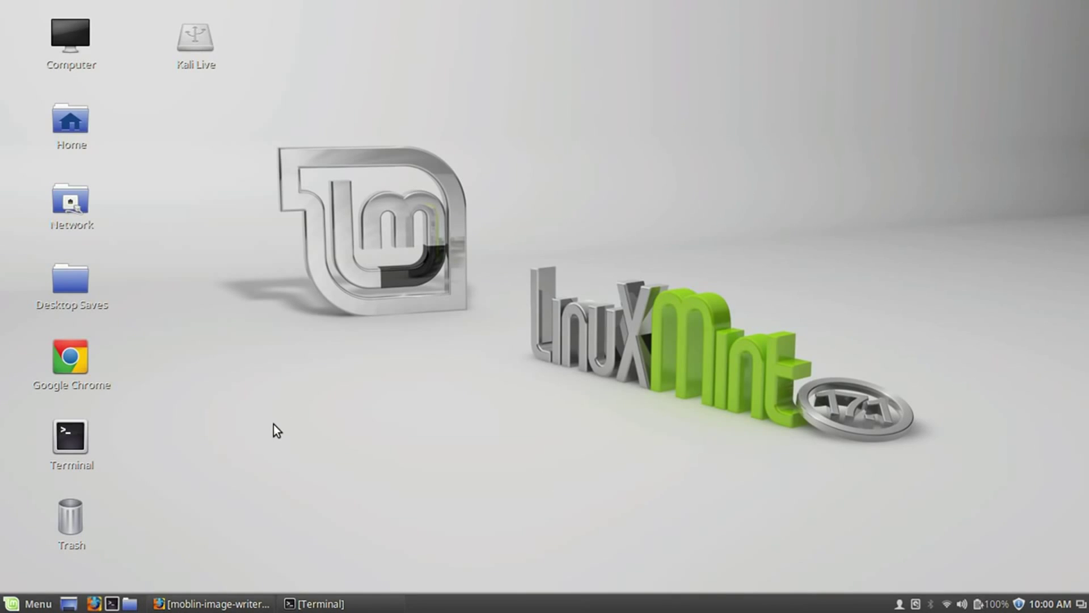
pyautogui.click(213, 604)
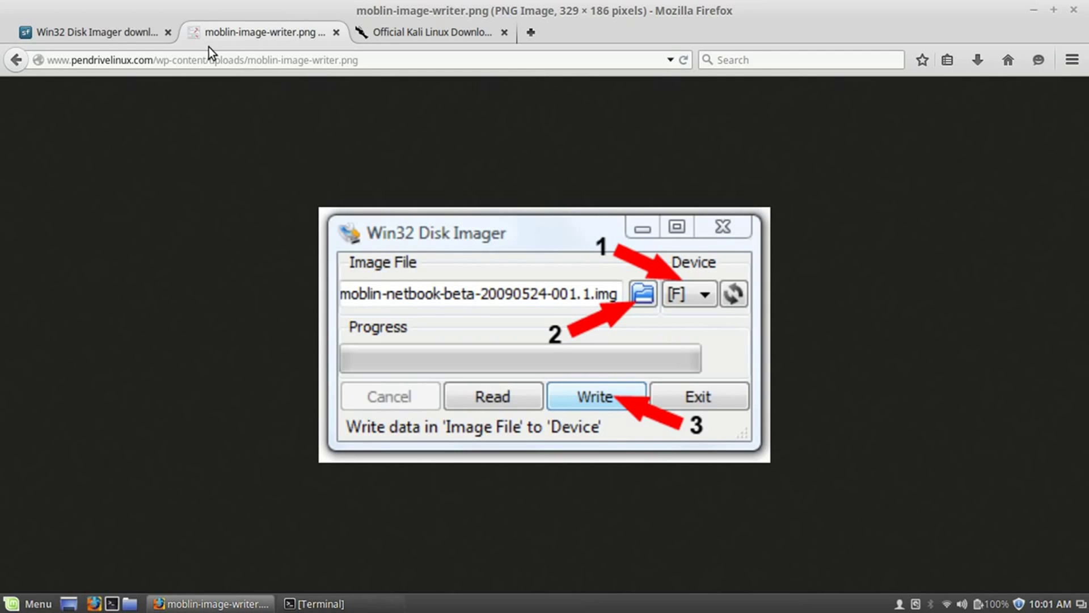
# - Minimize Firefox and open a Terminal window from the desktop icon
pyautogui.click(1034, 12)
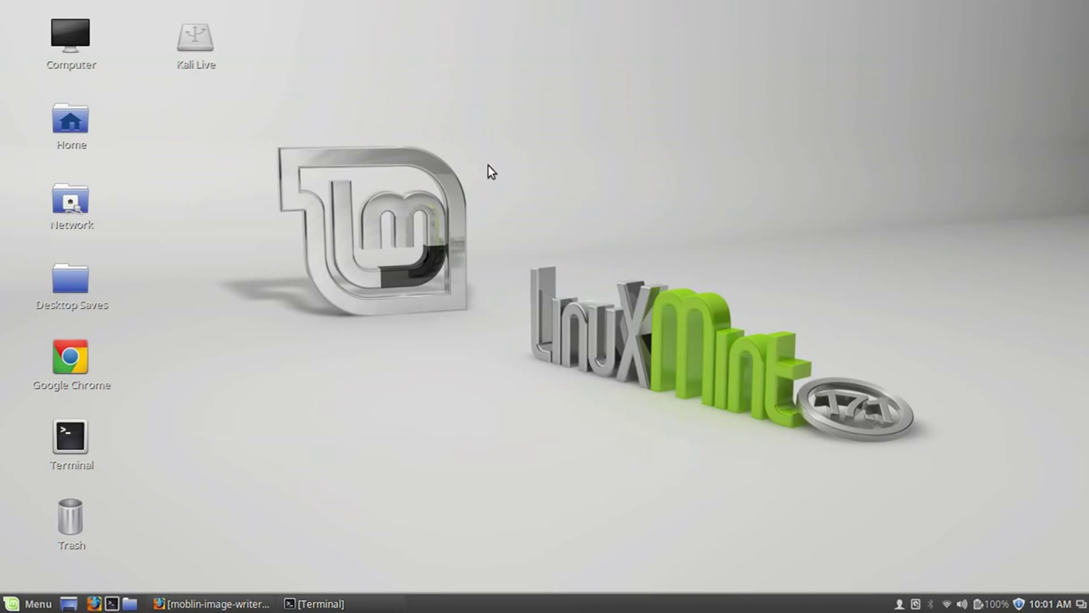
pyautogui.doubleClick(66, 454)
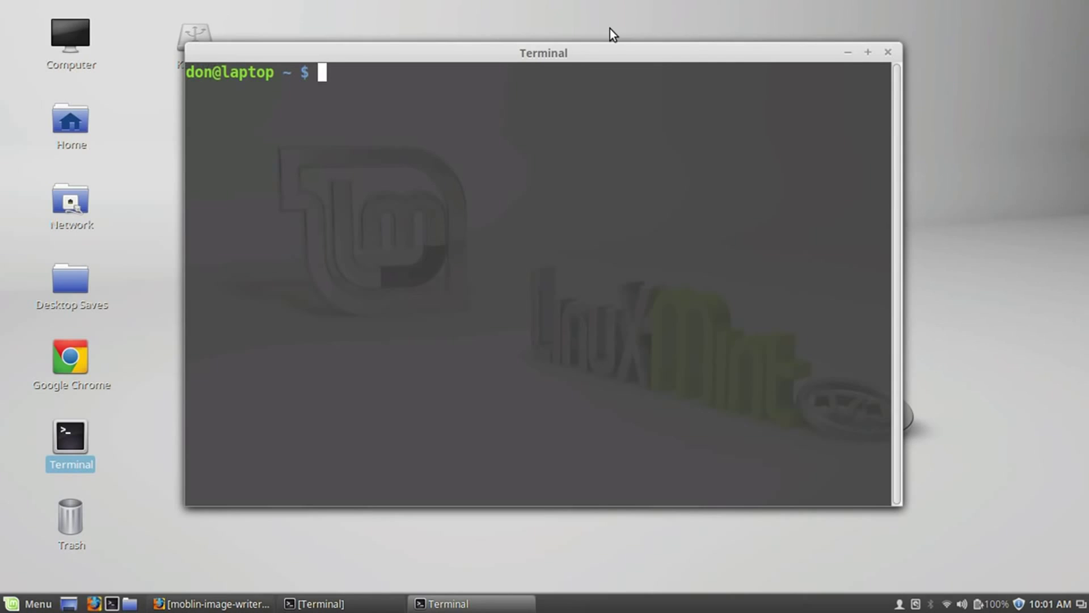
pyautogui.moveTo(186, 72); pyautogui.dragTo(309, 94)
pyautogui.click(308, 99)
# - Run gparted as a normal user and dismiss the root-privileges error
pyautogui.write('gparted')
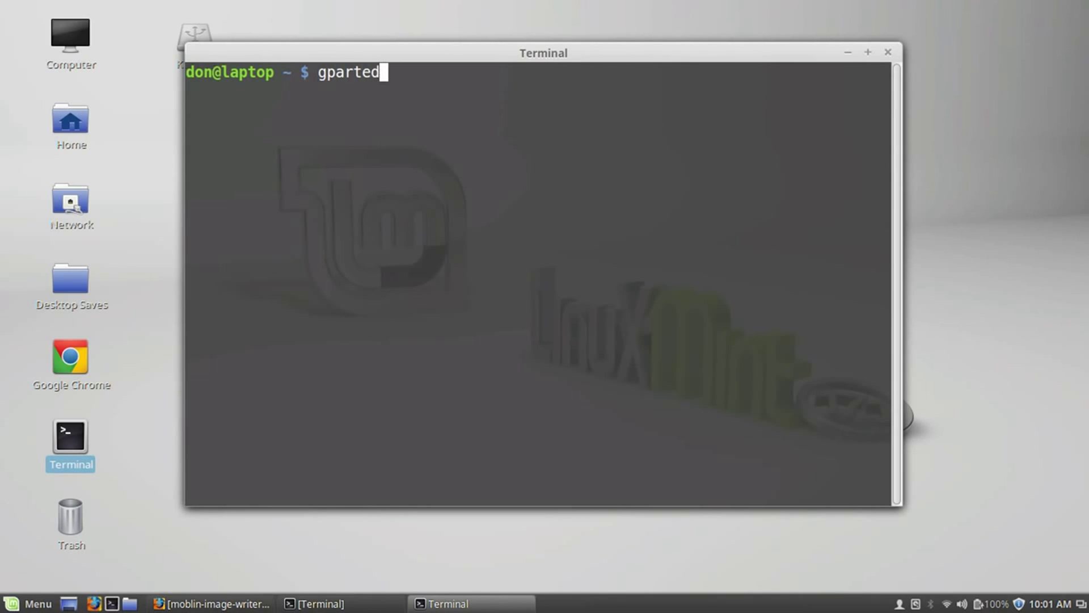
pyautogui.press('Return')
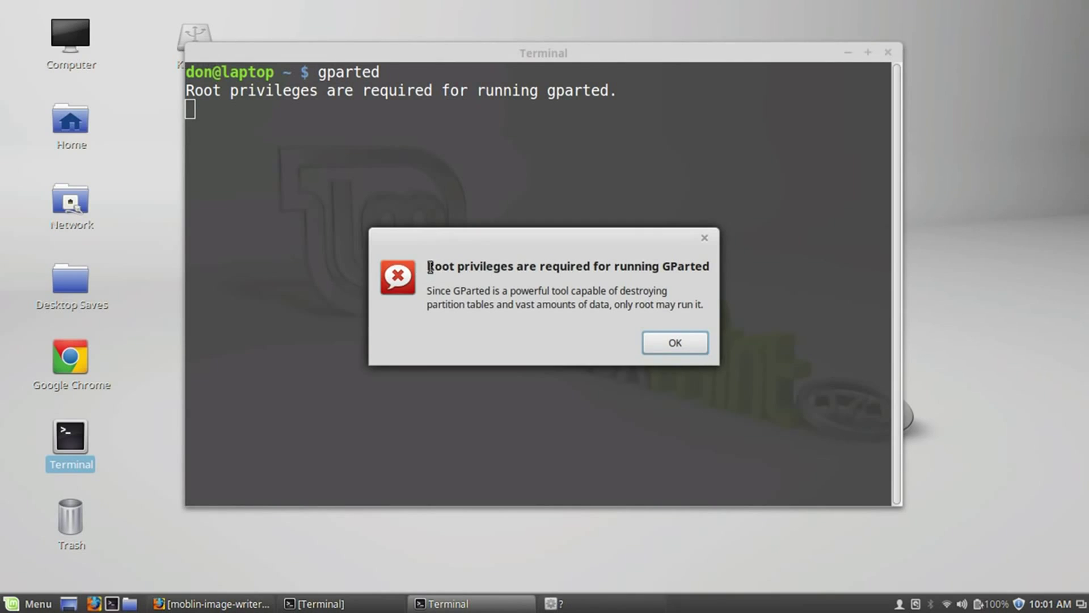
pyautogui.moveTo(429, 267); pyautogui.dragTo(710, 263)
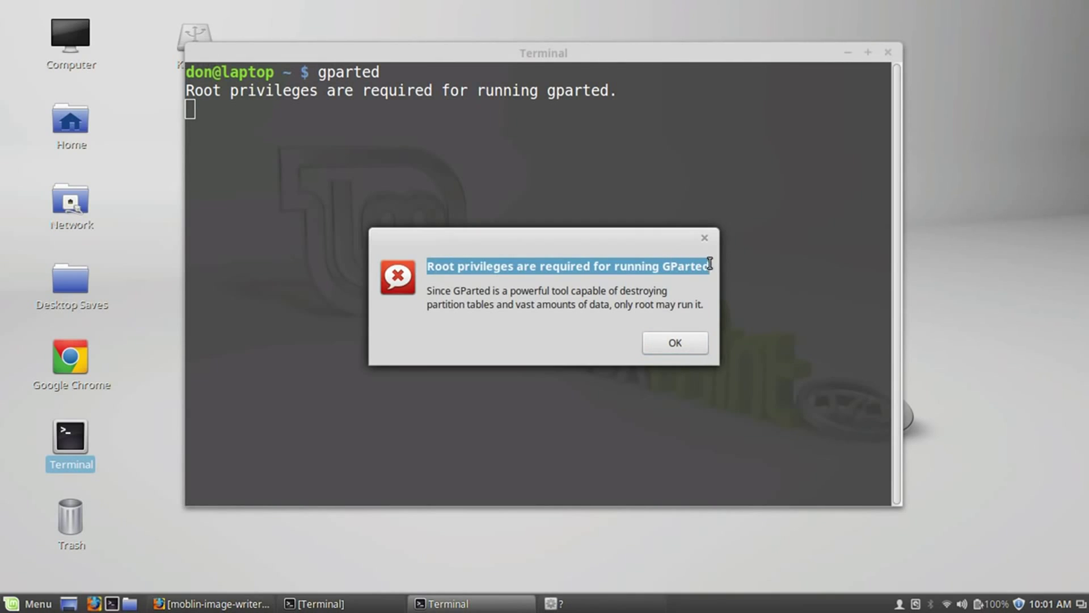
pyautogui.click(686, 341)
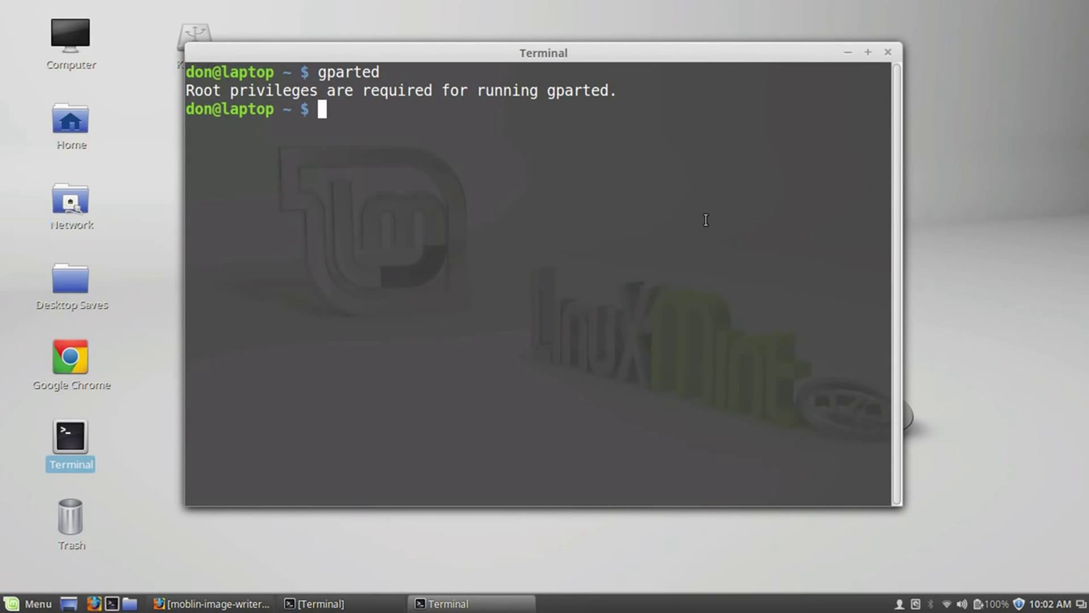
# - Run sudo apt-get install gparted to confirm GParted is already installed
pyautogui.write('apt-get install ')
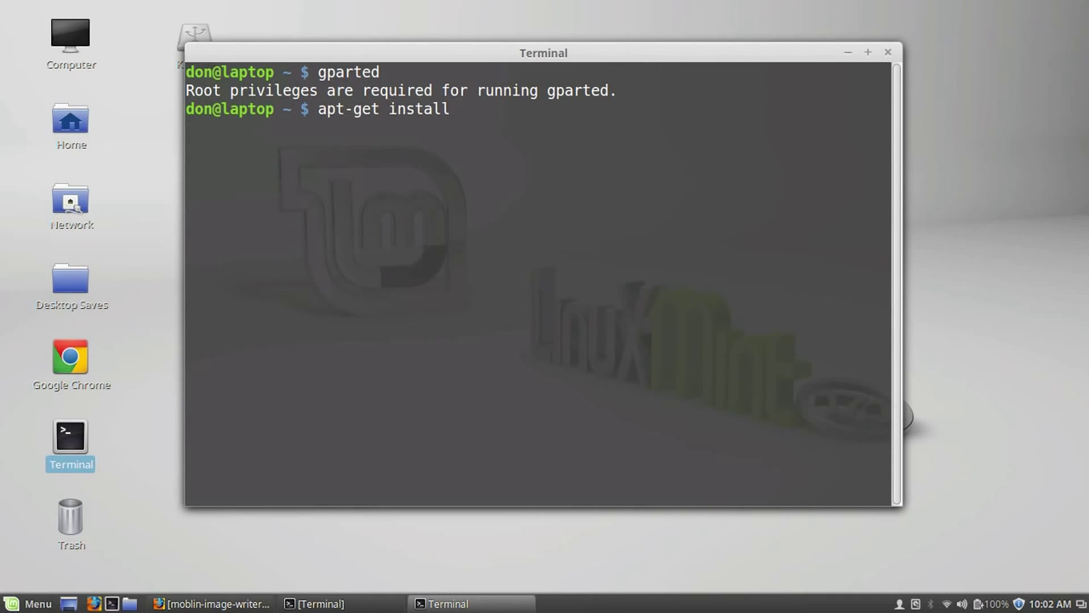
pyautogui.write('gparted')
pyautogui.press('Return')
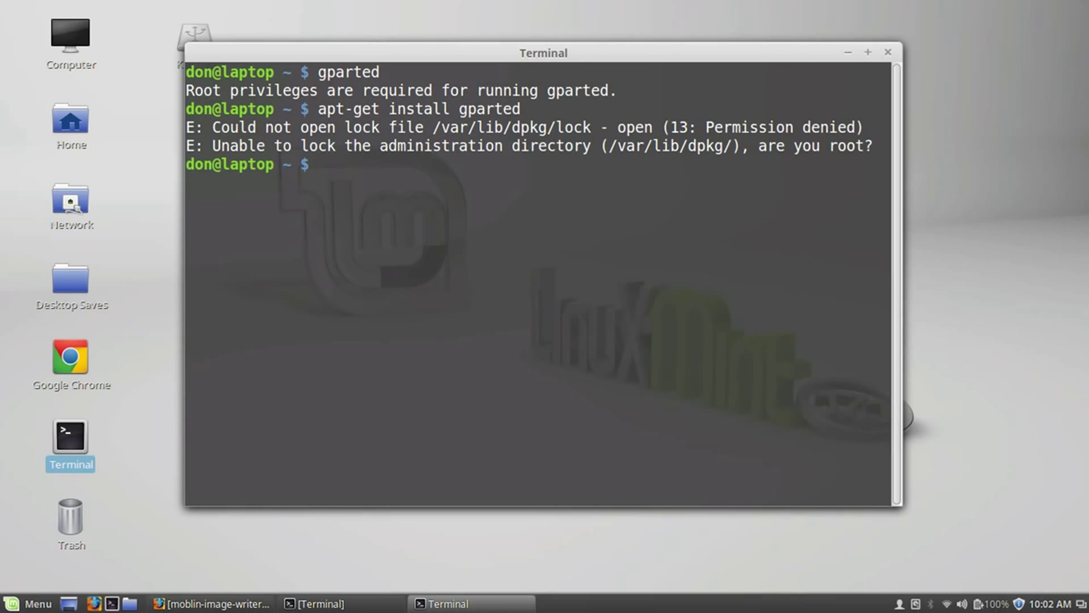
pyautogui.write('sudo apt-g')
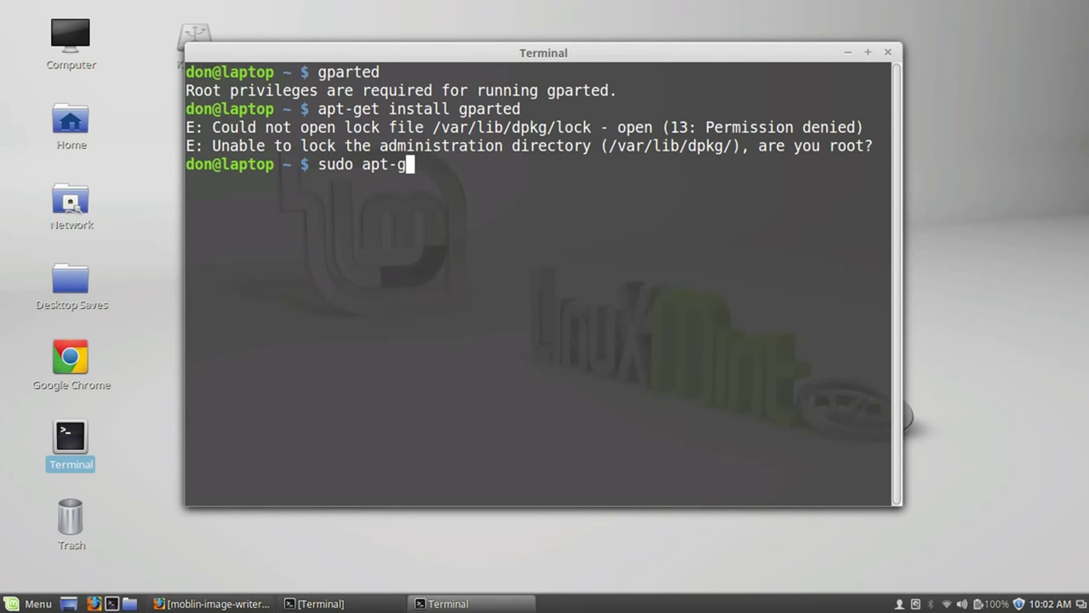
pyautogui.write('et install gparted')
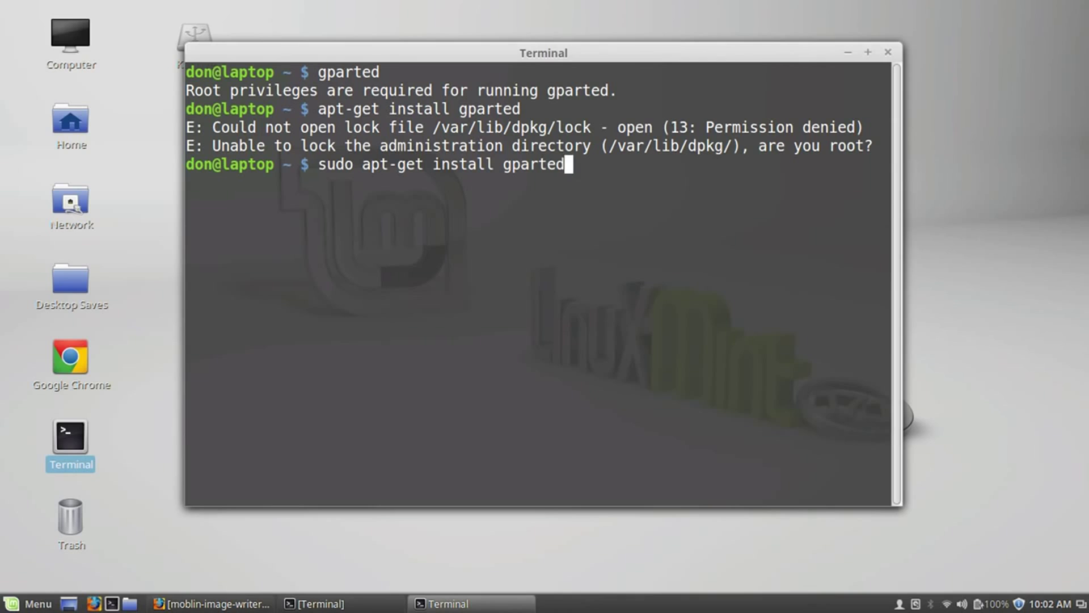
pyautogui.press('Return')
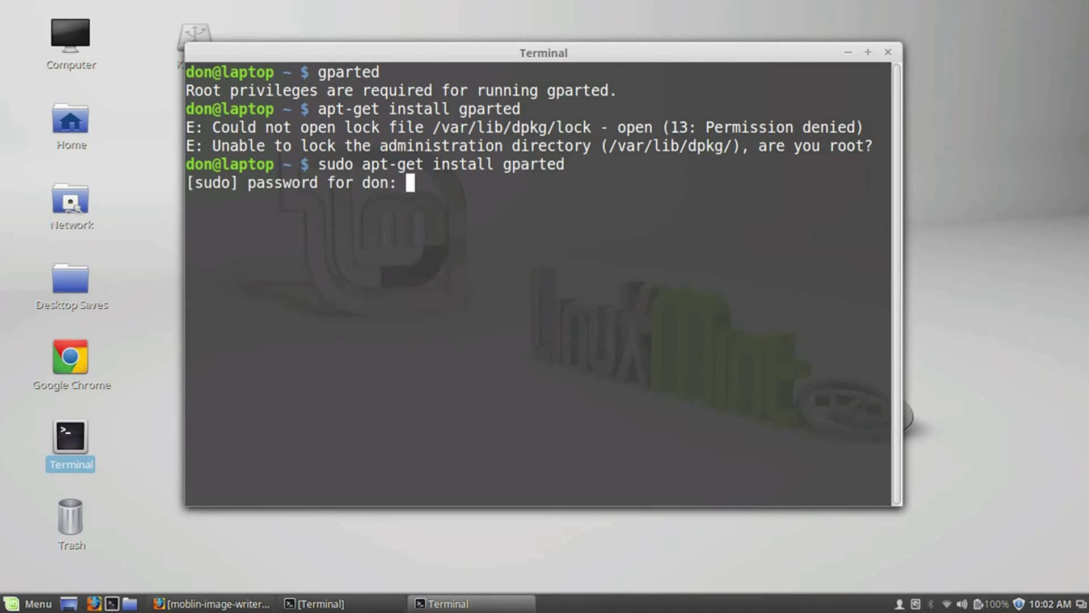
pyautogui.press('Return')
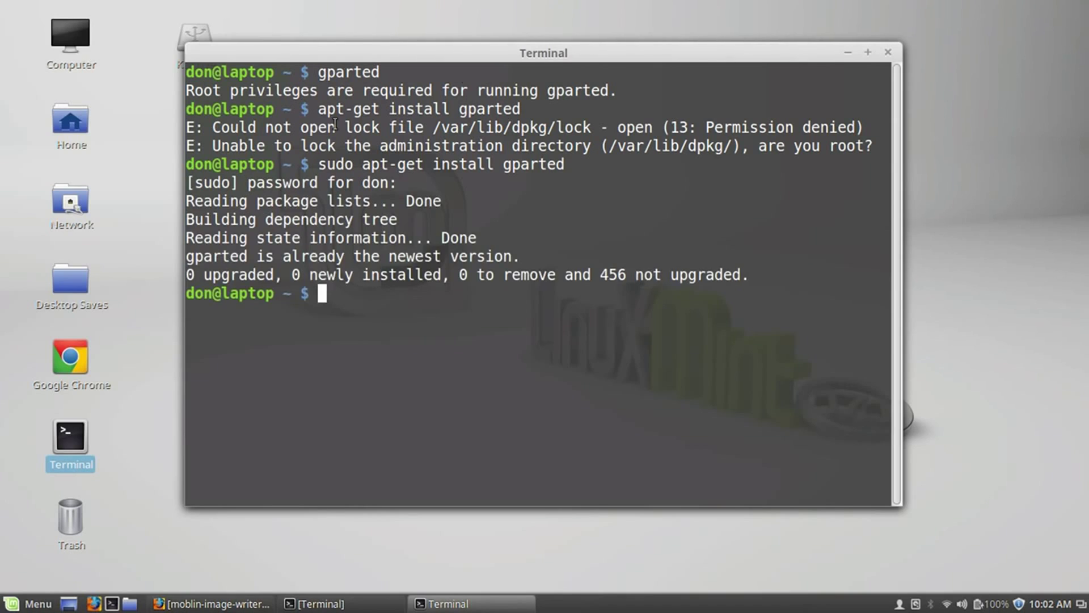
pyautogui.moveTo(317, 164); pyautogui.dragTo(354, 161)
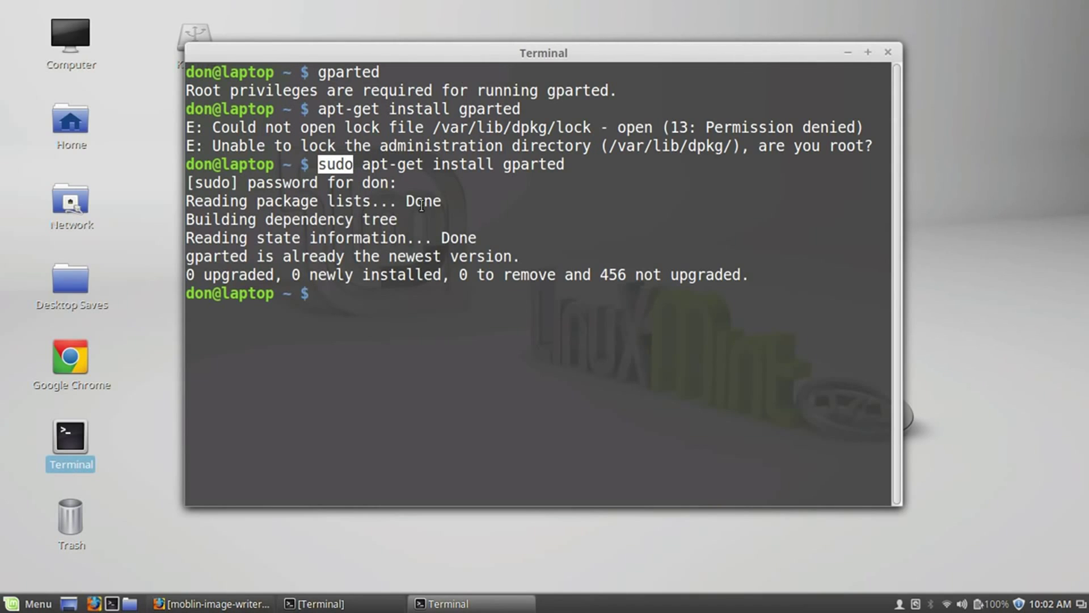
pyautogui.click(418, 309)
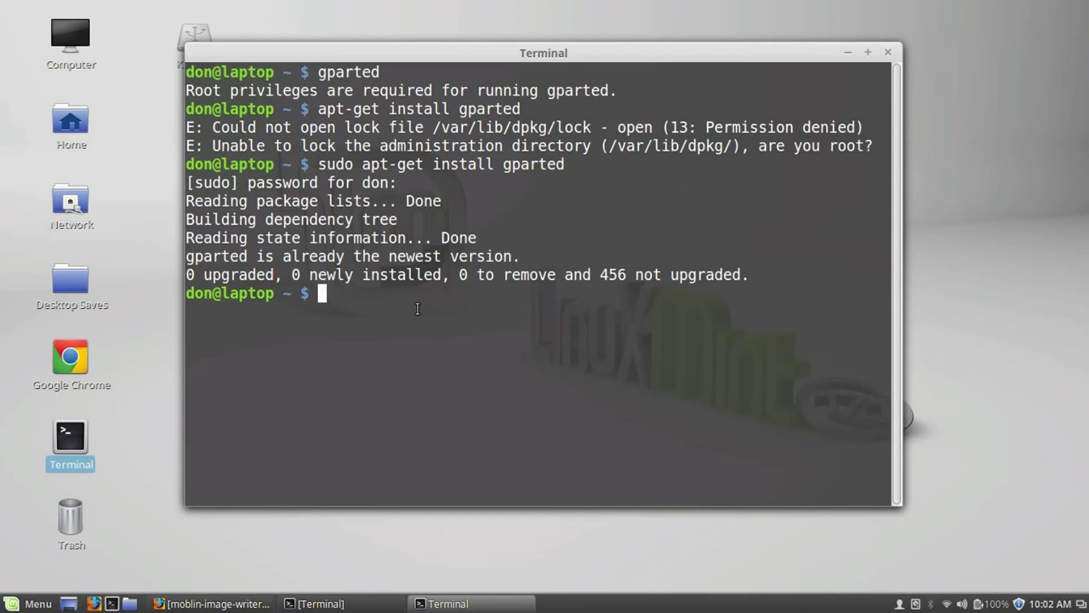
# - Switch to a root shell with su and the root password
pyautogui.write('su')
pyautogui.press('Return')
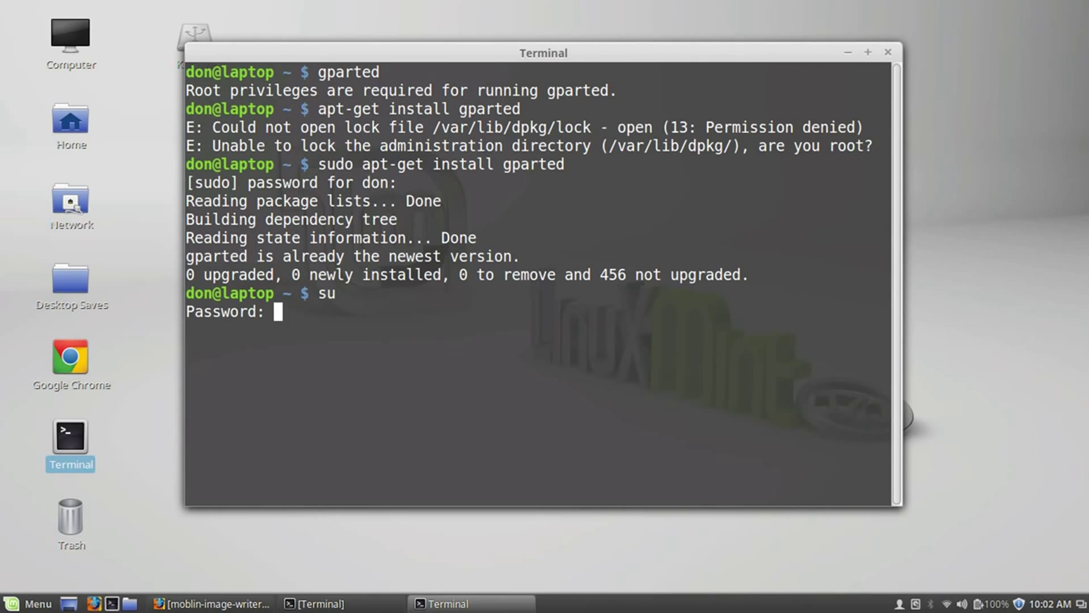
pyautogui.press('Return')
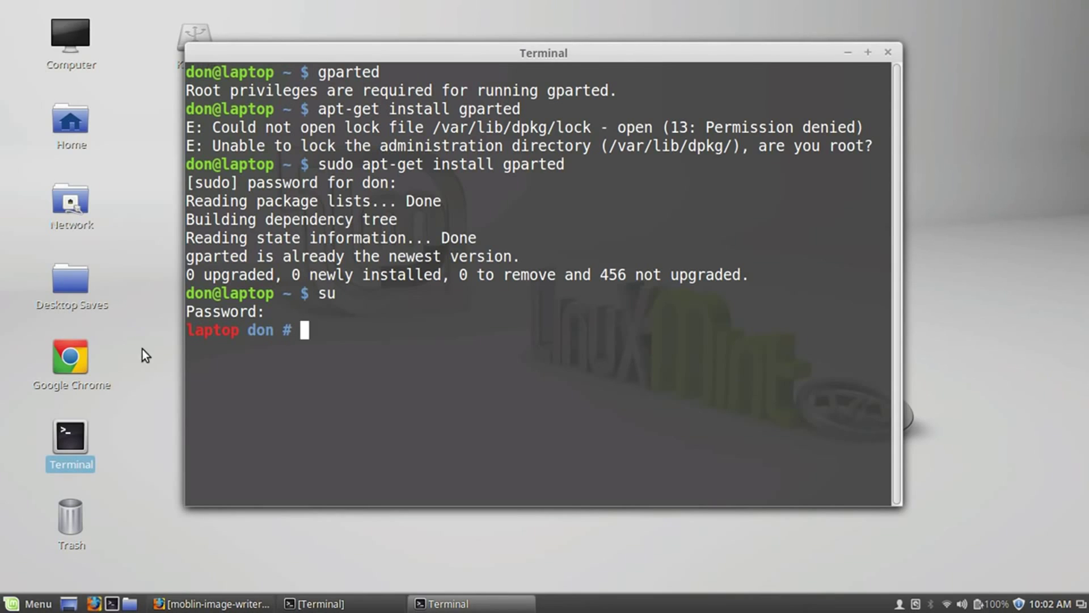
pyautogui.moveTo(186, 331); pyautogui.dragTo(305, 332)
pyautogui.click(320, 355)
# - Launch GParted on the USB drive with gparted /dev/sdb
pyautogui.moveTo(505, 171); pyautogui.dragTo(575, 171)
pyautogui.click(575, 174)
pyautogui.write('gparted ')
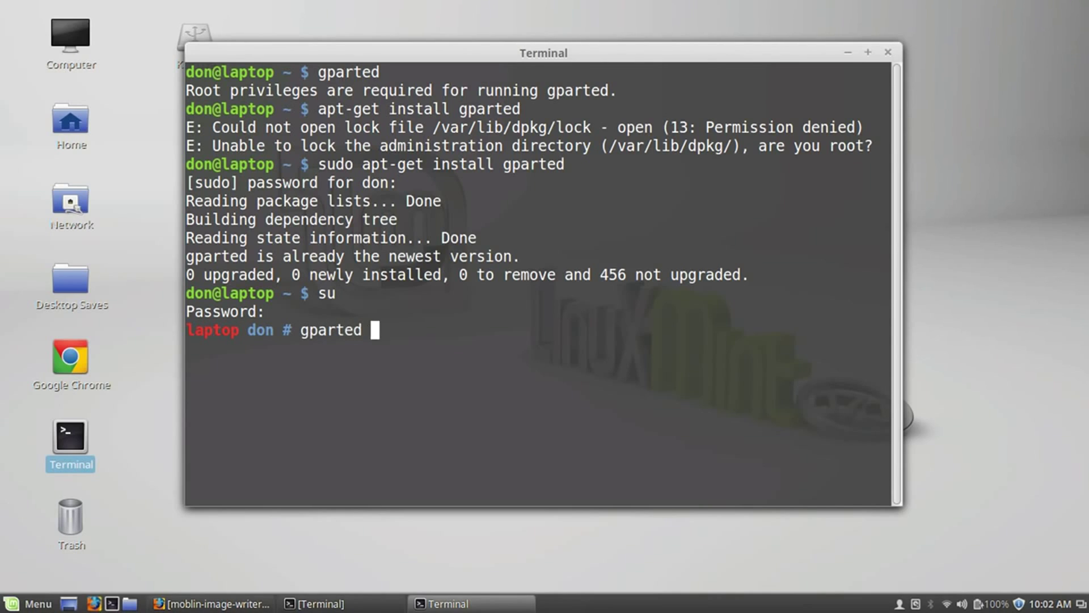
pyautogui.write('/dev/sdb')
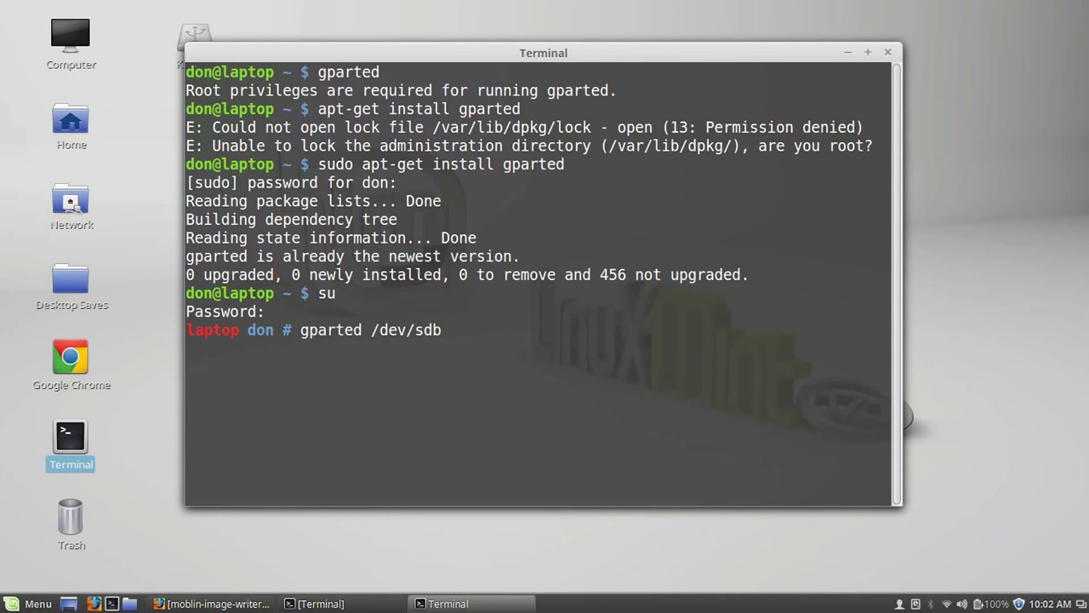
pyautogui.moveTo(531, 50); pyautogui.dragTo(493, 67)
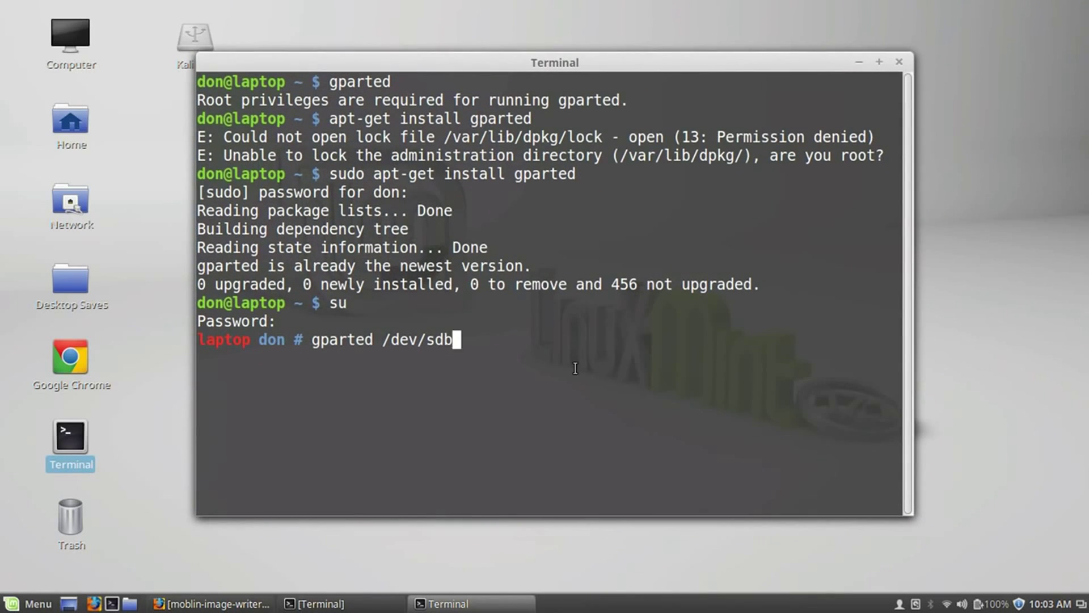
pyautogui.press('Return')
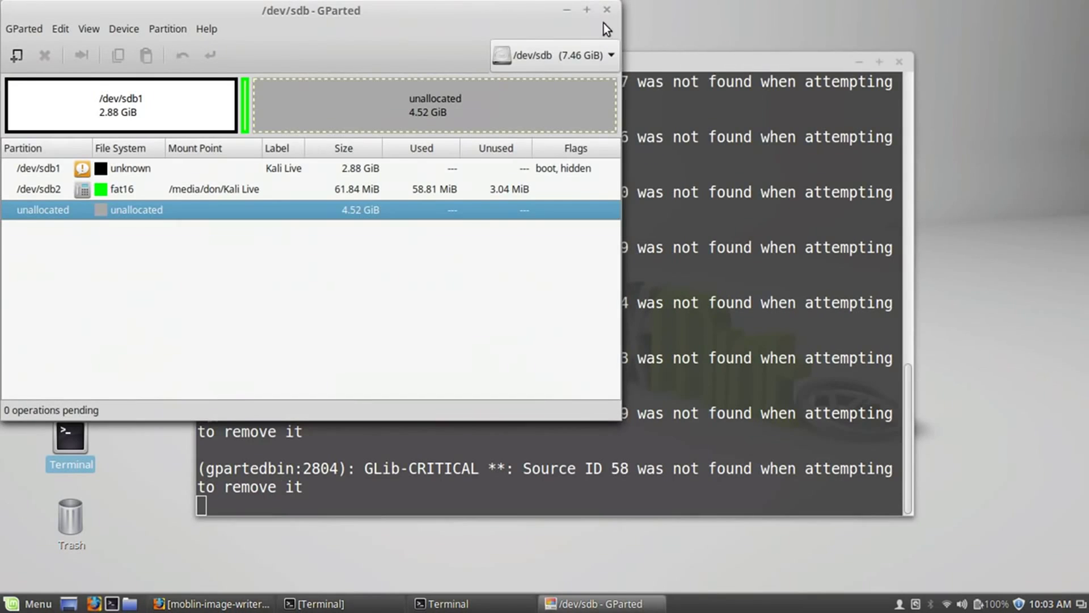
# - Maximize GParted and open the context menu of the 4.52 GiB unallocated space
pyautogui.click(589, 9)
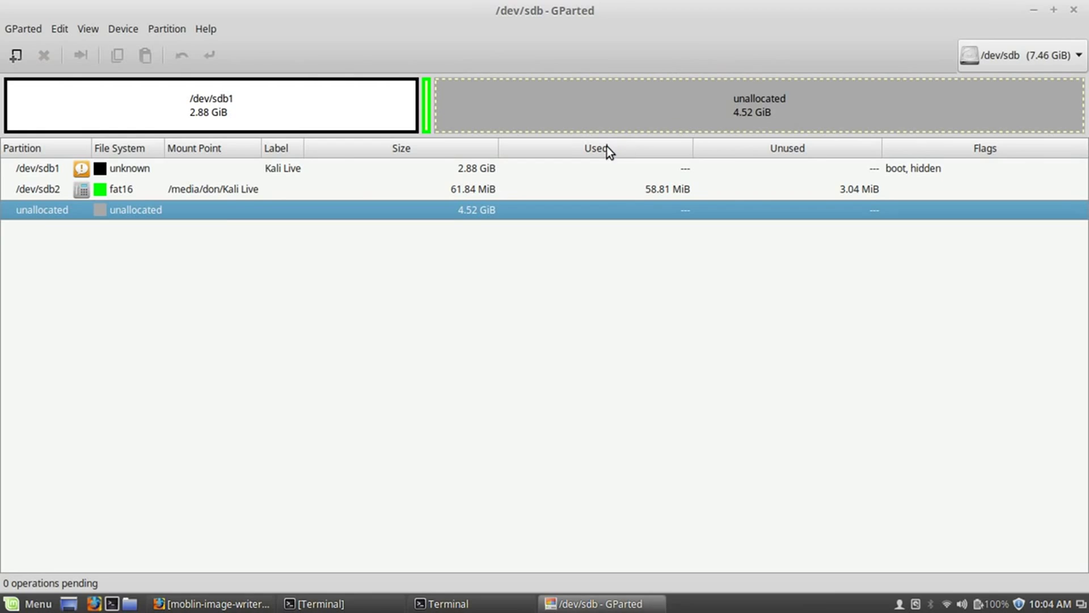
pyautogui.rightClick(226, 212)
# - Add a full-size 4627 MiB primary ext4 partition labelled 'persistence'
pyautogui.click(276, 221)
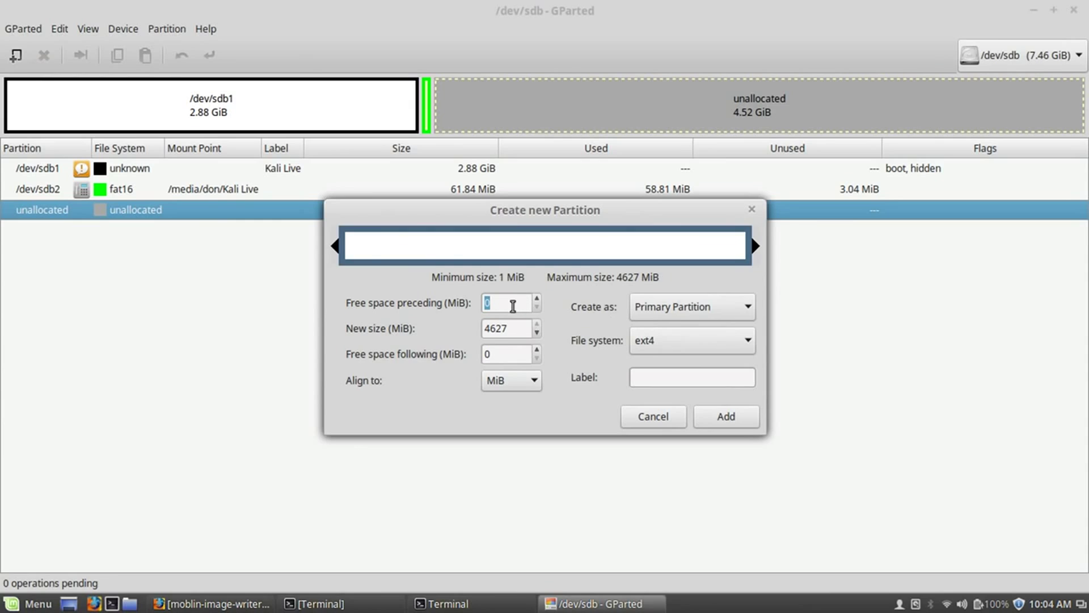
pyautogui.doubleClick(517, 328)
pyautogui.click(678, 376)
pyautogui.write('persistence')
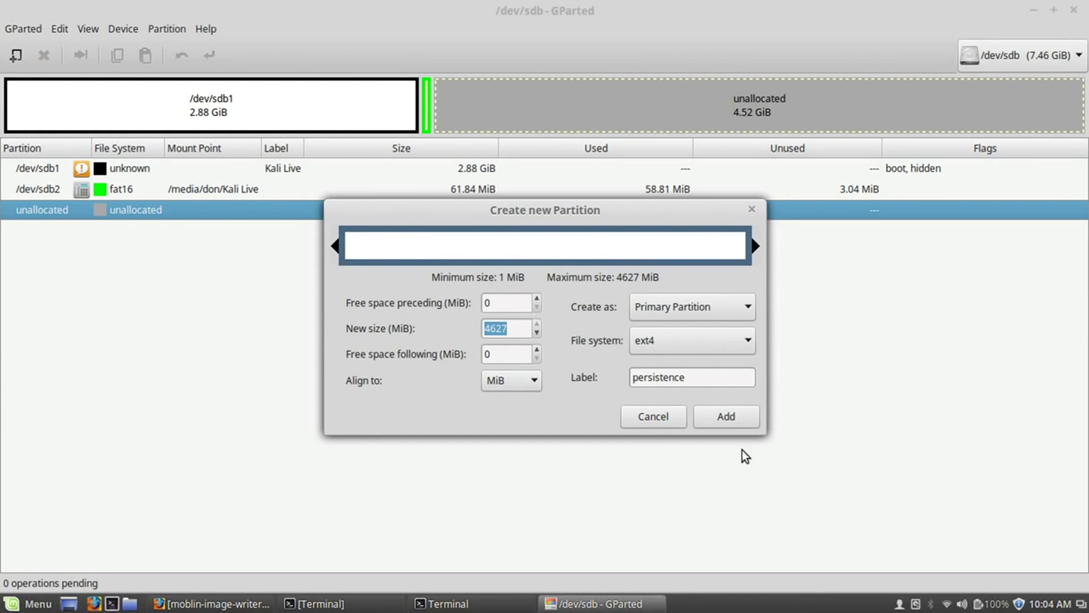
pyautogui.click(726, 416)
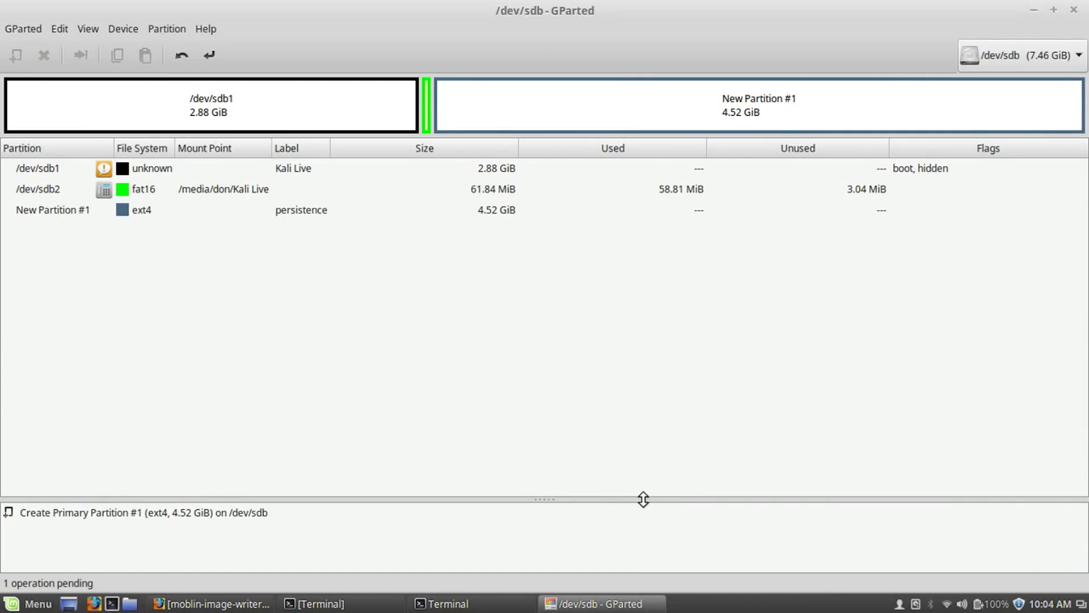
# - Apply the pending operation to /dev/sdb, confirm the write, and close the completion summary
pyautogui.moveTo(644, 501); pyautogui.dragTo(651, 441)
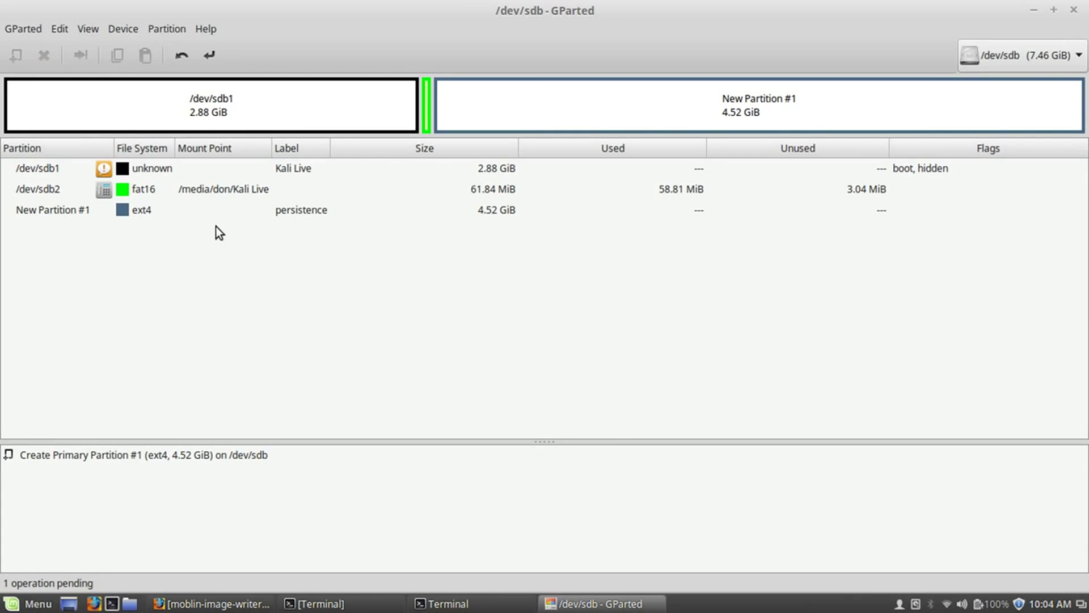
pyautogui.click(122, 29)
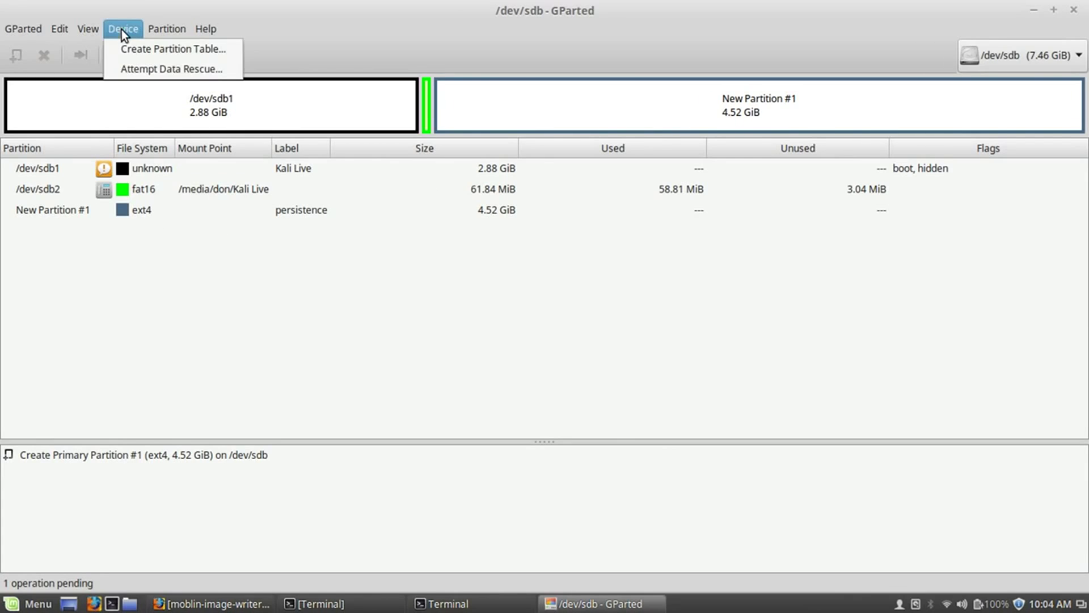
pyautogui.moveTo(81, 29)
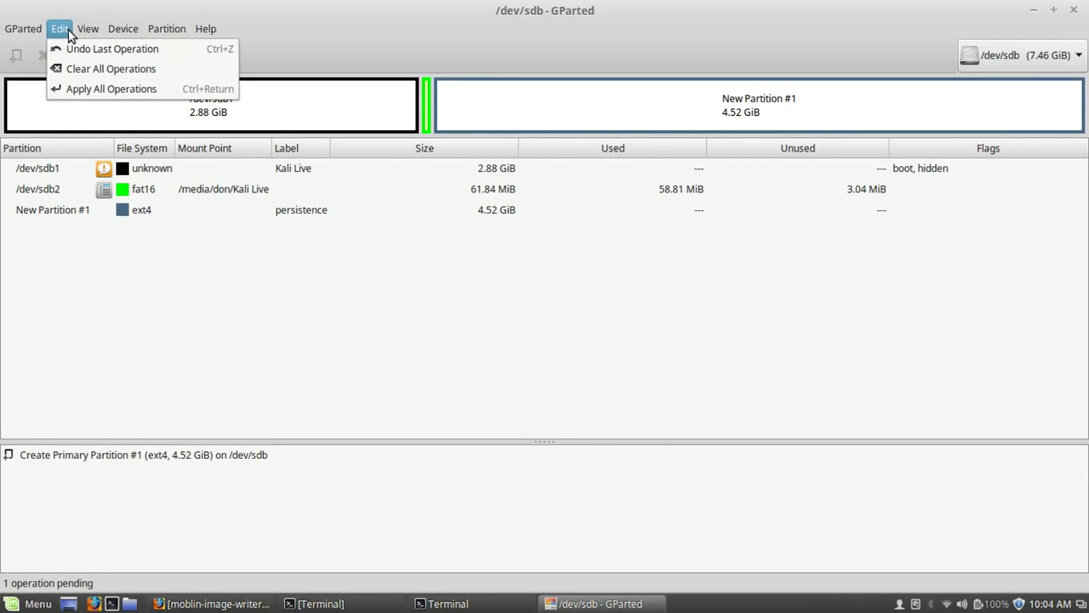
pyautogui.click(81, 90)
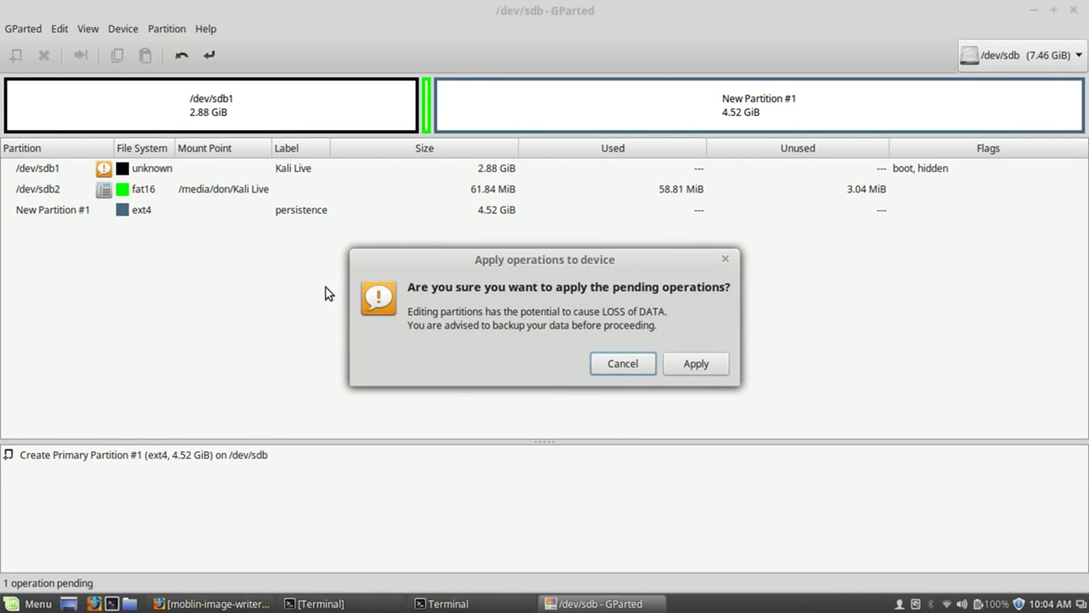
pyautogui.click(692, 369)
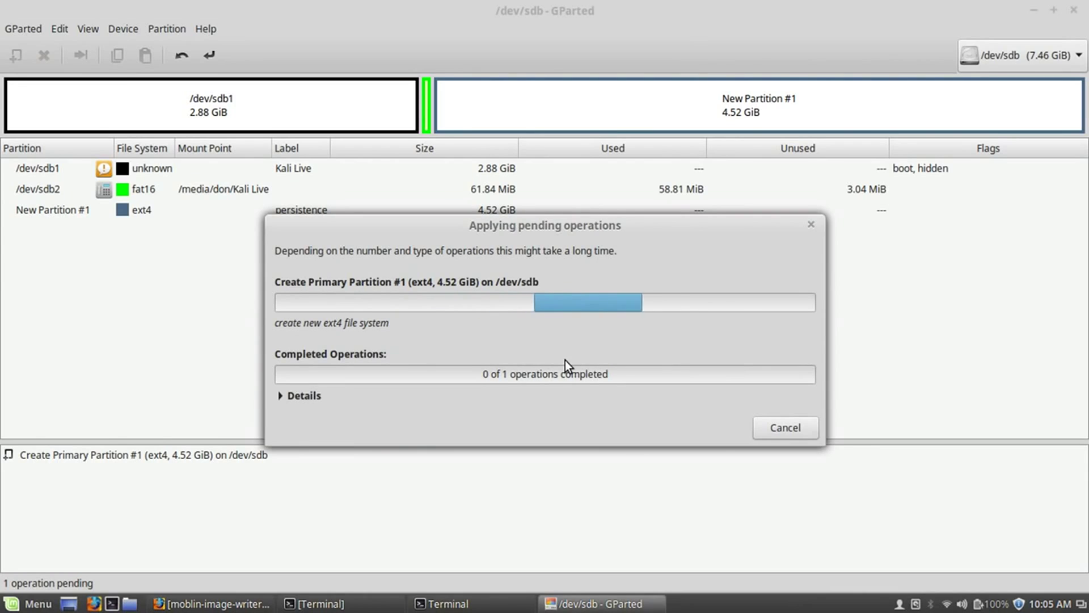
pyautogui.click(308, 397)
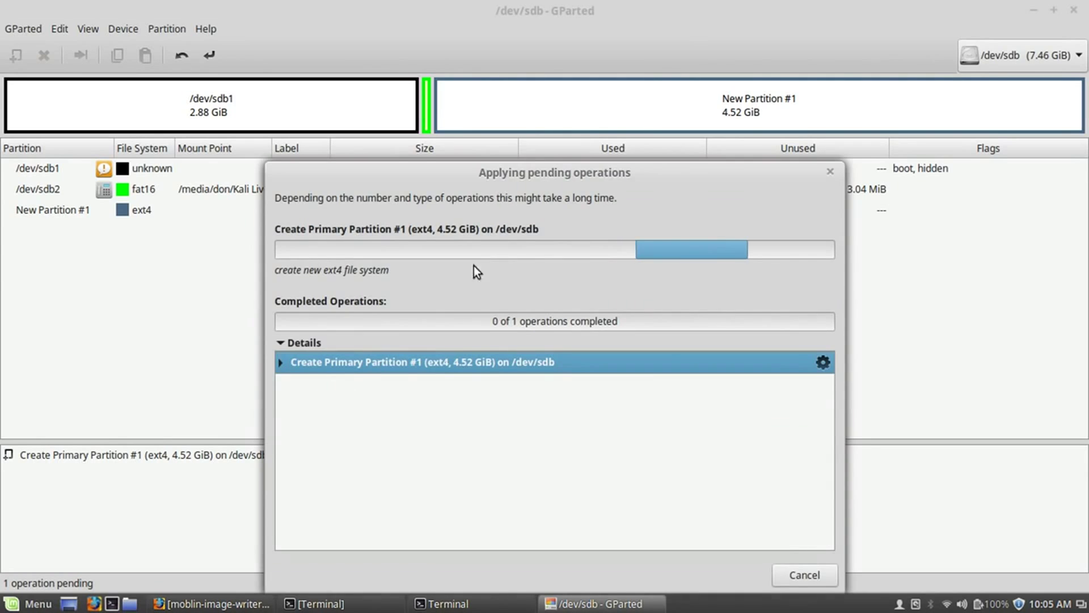
pyautogui.moveTo(553, 173); pyautogui.dragTo(563, 71)
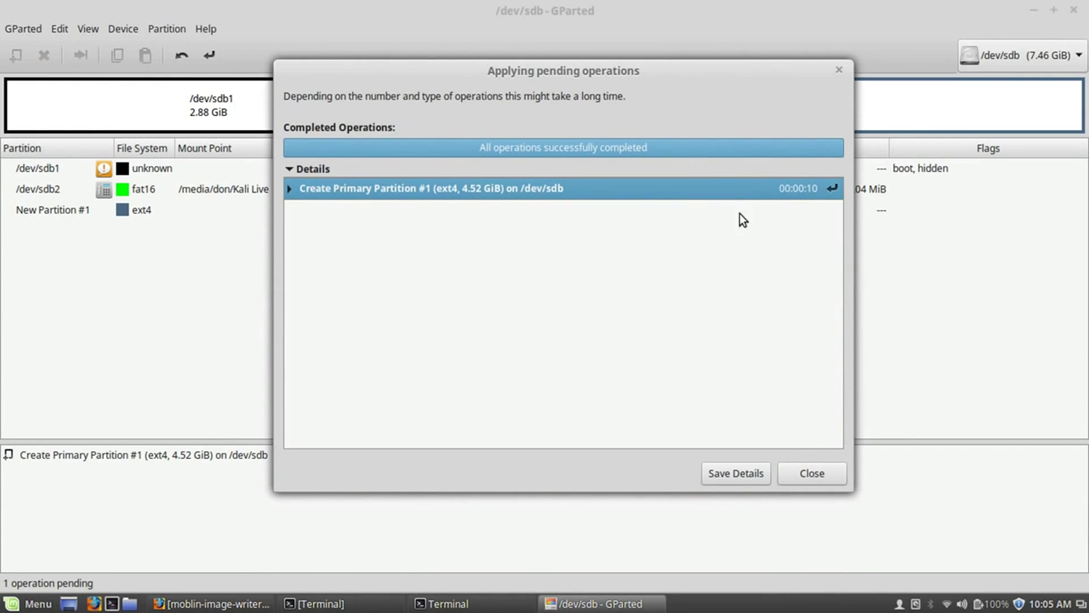
pyautogui.click(805, 473)
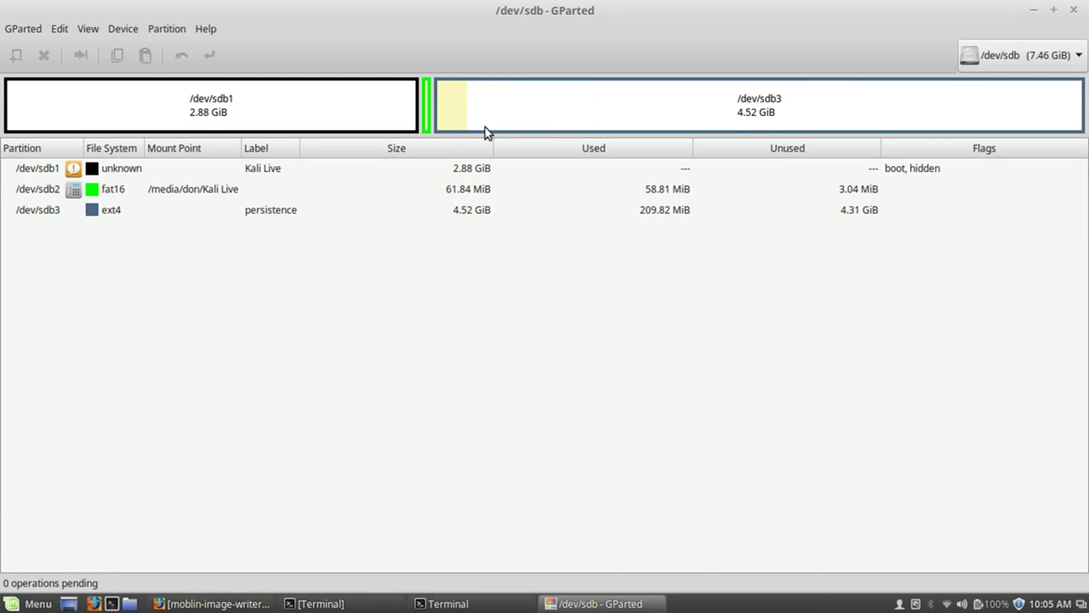
# - Close GParted, clear the terminal, and create the /mnt/my_usb folder with mkdir -p
pyautogui.click(1073, 10)
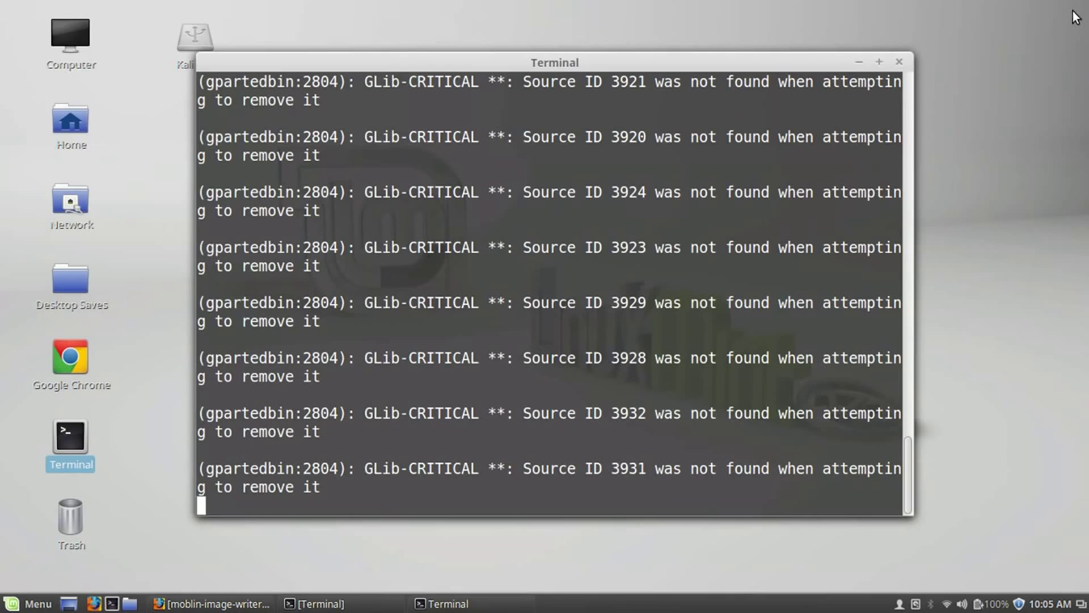
pyautogui.write('clear')
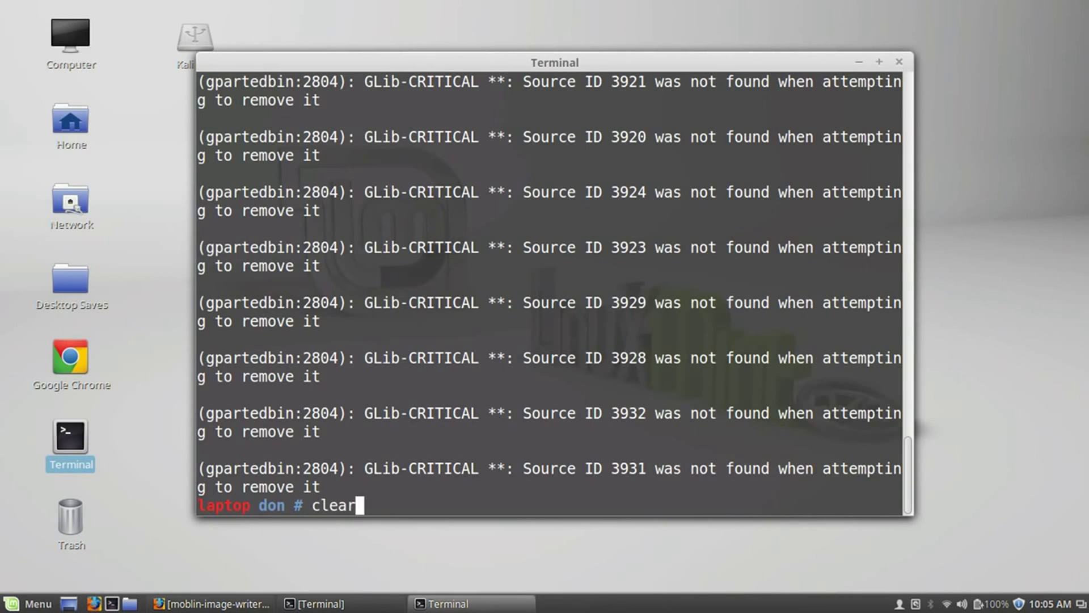
pyautogui.press('Return')
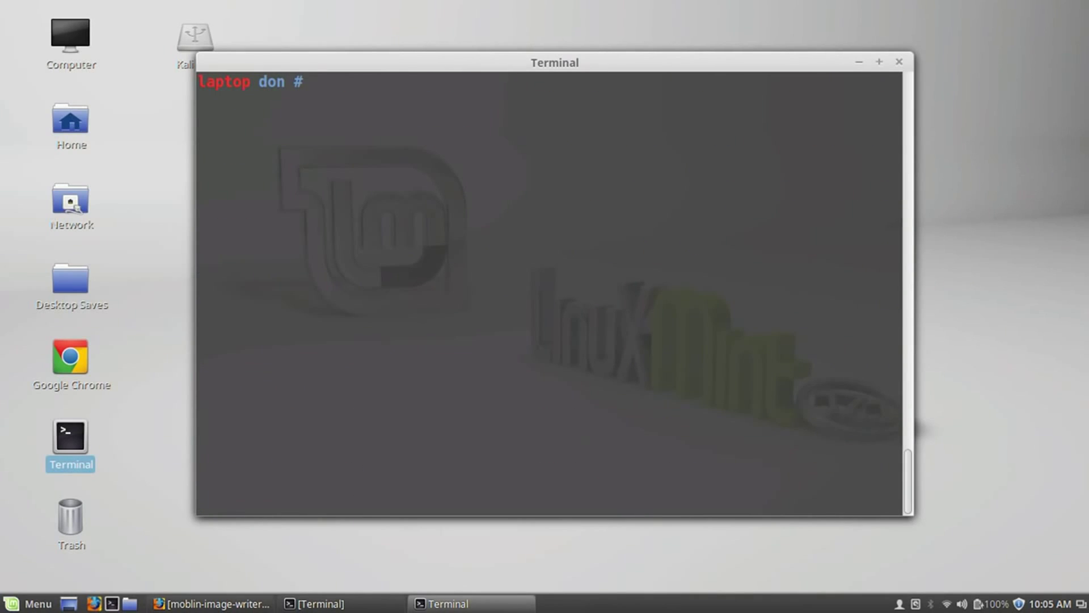
pyautogui.write('mkdir -p /mnt/')
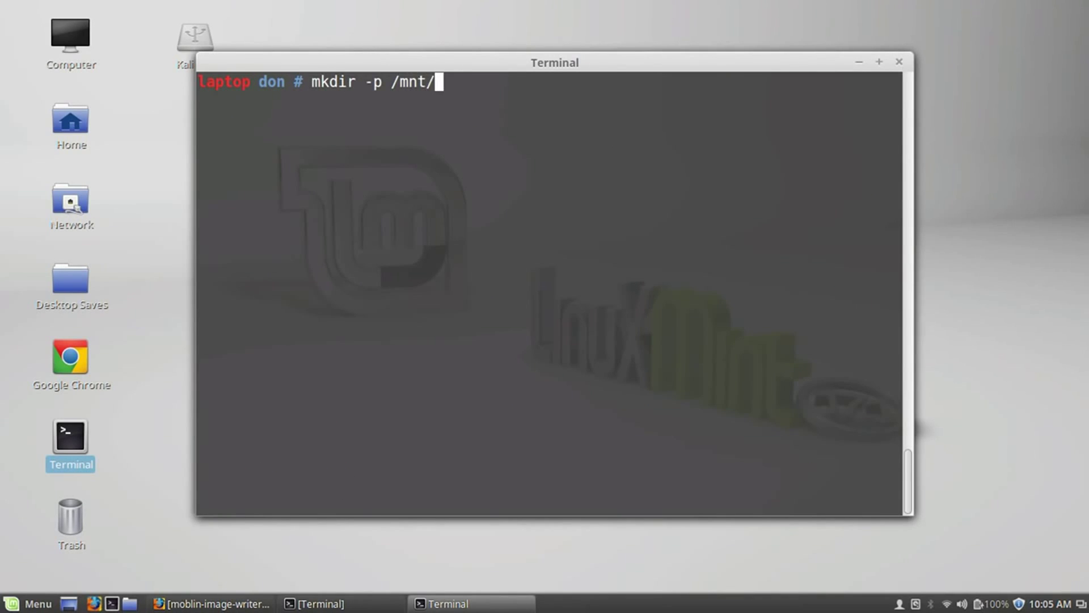
pyautogui.write('my_usb')
pyautogui.press('Return')
# - Mount /dev/sdb3 on /mnt/my_usb
pyautogui.write('mount /dev/sdv')
pyautogui.press('BackSpace')
pyautogui.write('b3/')
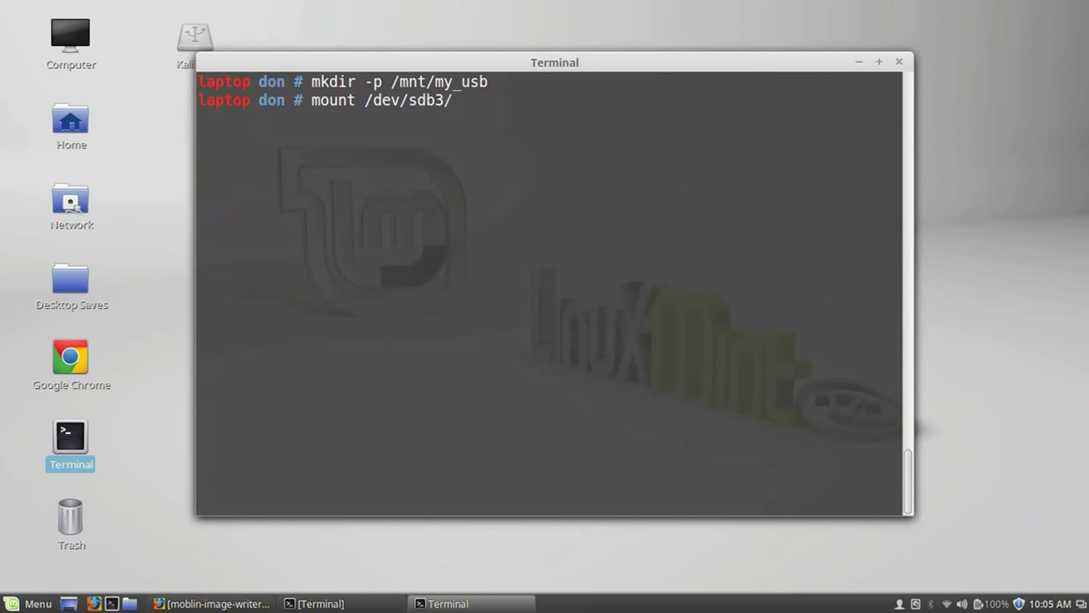
pyautogui.press('BackSpace')
pyautogui.write('/mnt/my')
pyautogui.press('Tab')
pyautogui.press('BackSpace')
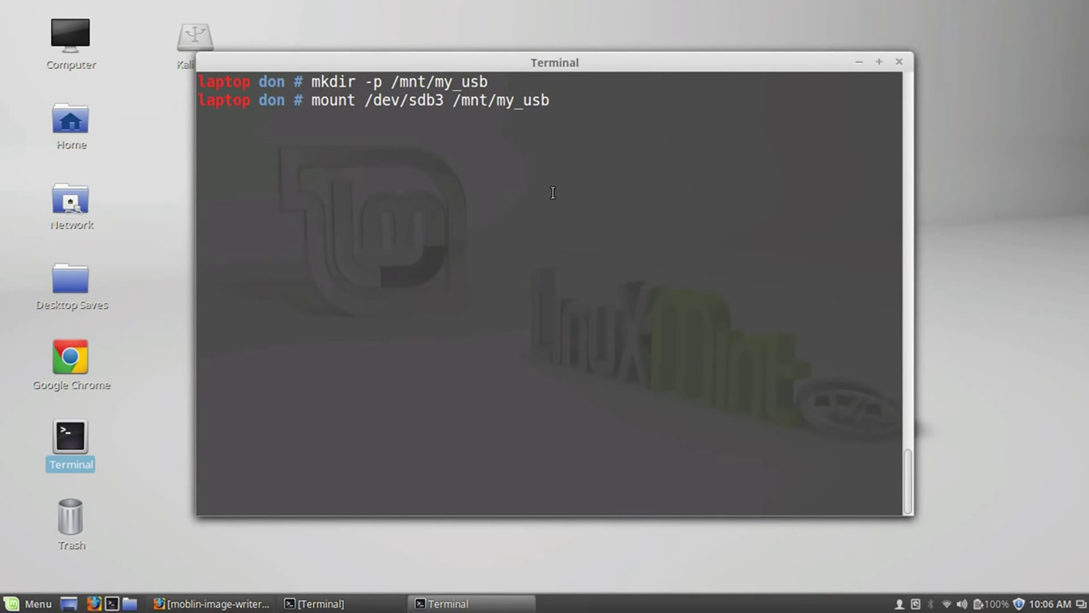
pyautogui.press('Return')
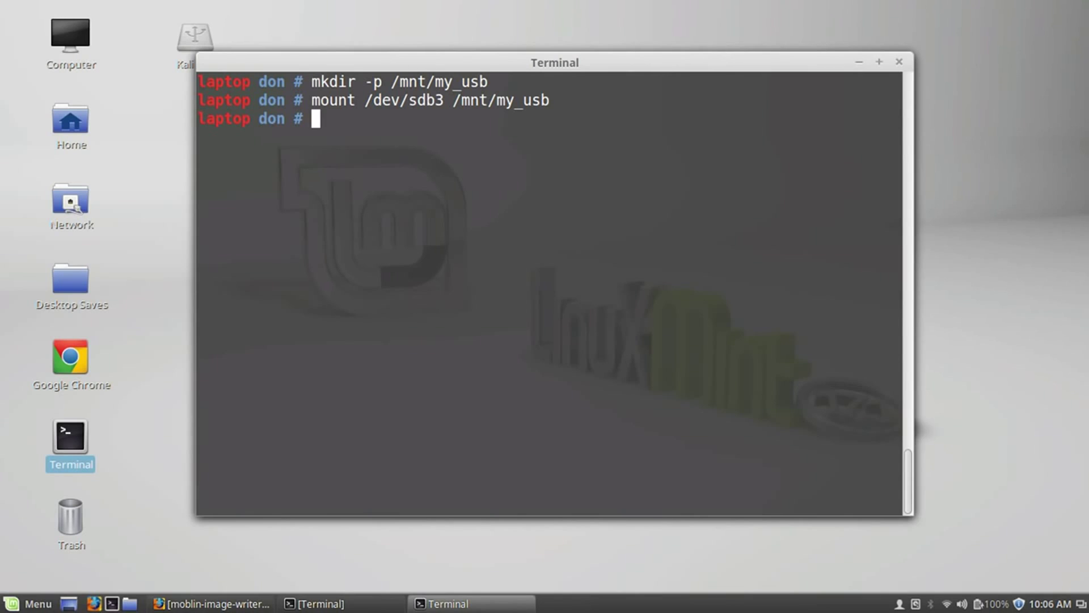
# - Write "/ union" into /mnt/my_usb/persistence.conf with echo
pyautogui.write('echo "/ union" > ./')
pyautogui.press('BackSpace')
pyautogui.press('BackSpace')
pyautogui.write('/mnt/m')
pyautogui.press('Tab')
pyautogui.write('persistence.conf')
pyautogui.press('Return')
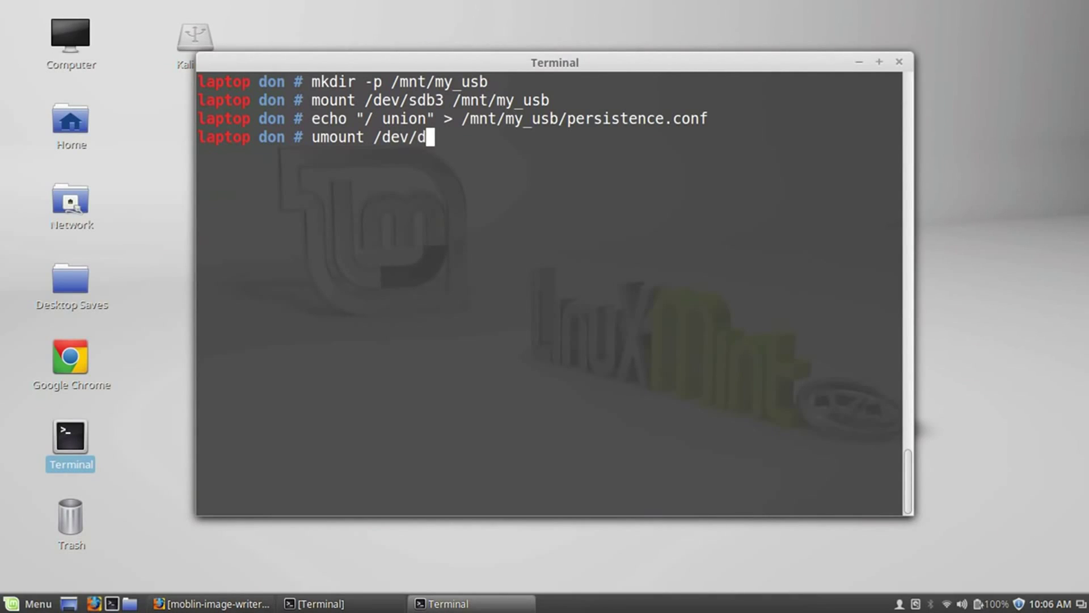
# - Unmount /dev/sdb3
pyautogui.press('BackSpace')
pyautogui.write('sdv')
pyautogui.press('BackSpace')
pyautogui.write('b3')
pyautogui.press('Return')
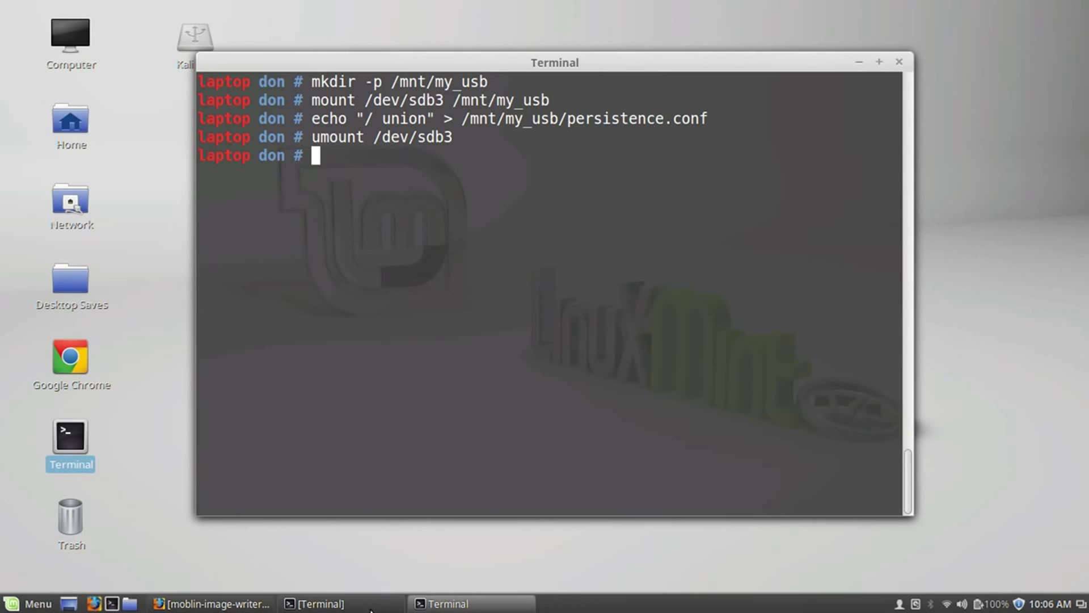
# - In Firefox, search Google for 'kali linux launch screen'
pyautogui.click(179, 597)
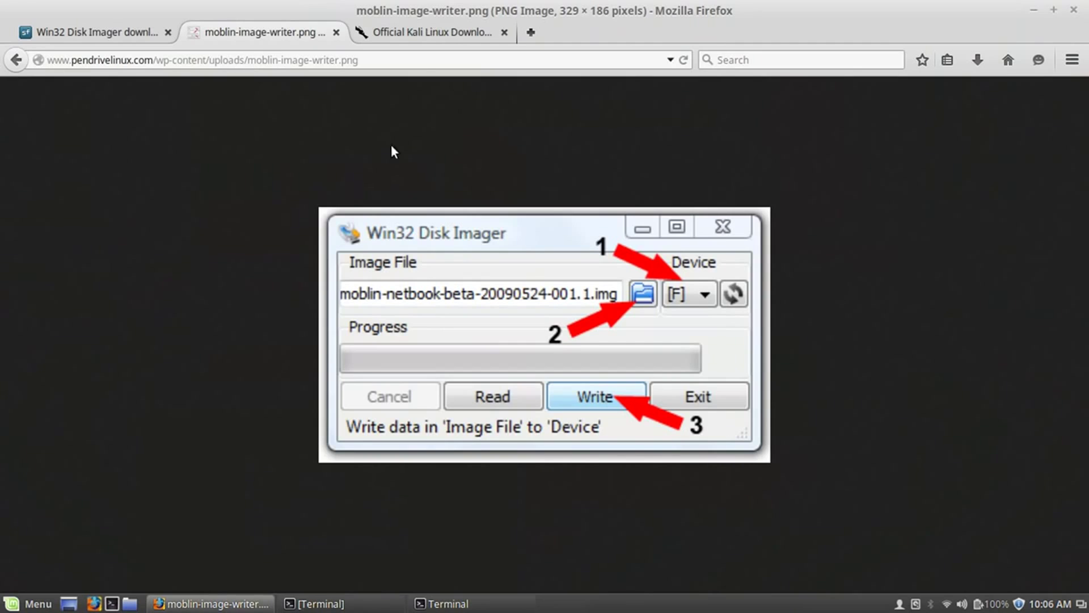
pyautogui.click(523, 63)
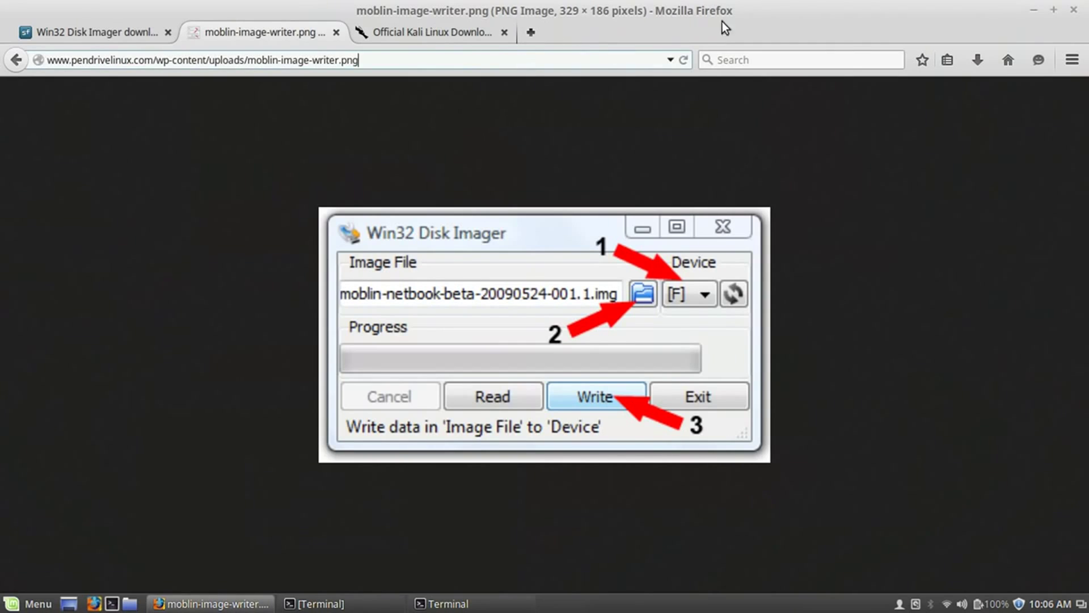
pyautogui.doubleClick(553, 59)
pyautogui.write('google.com/')
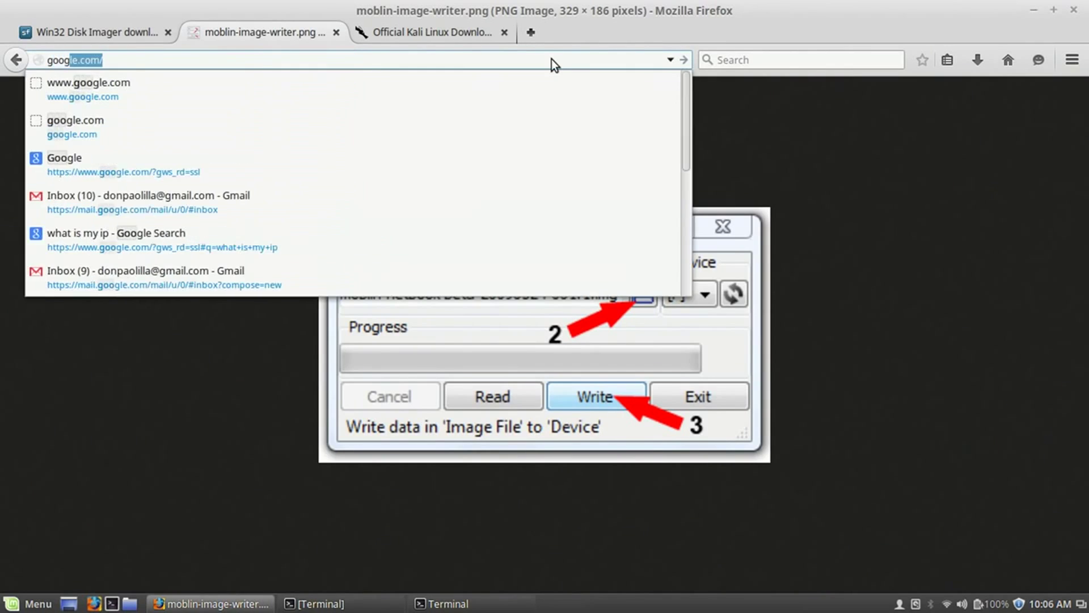
pyautogui.press('Return')
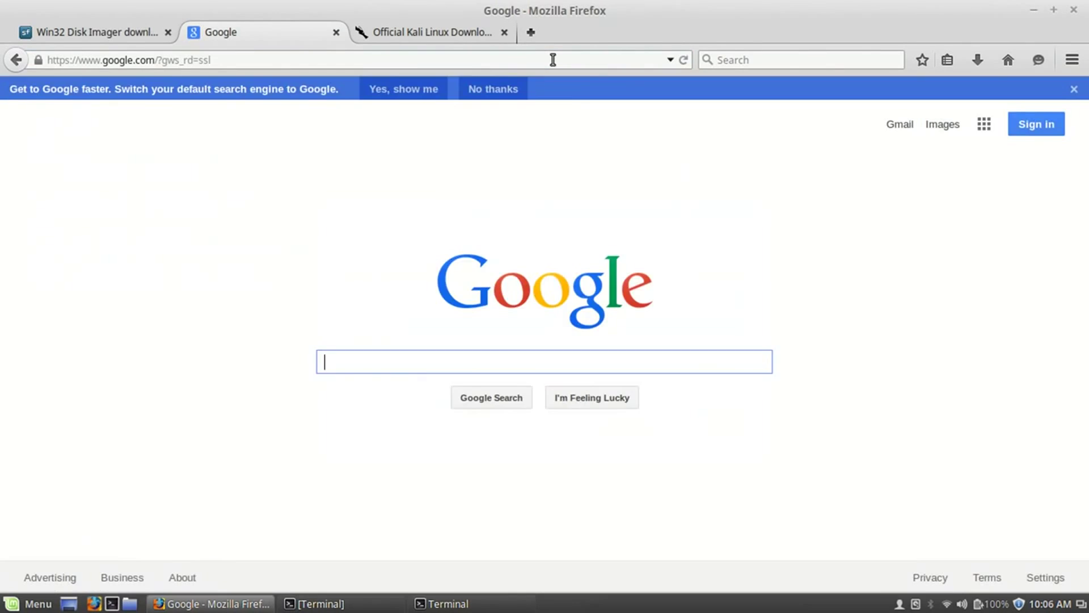
pyautogui.write('kali linux ')
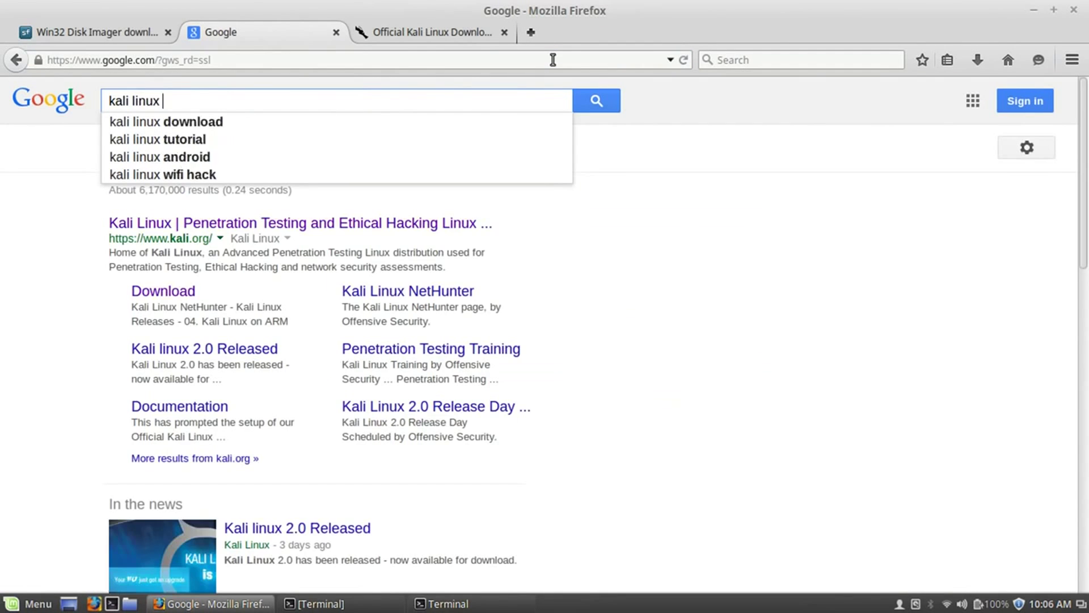
pyautogui.write('launch screen')
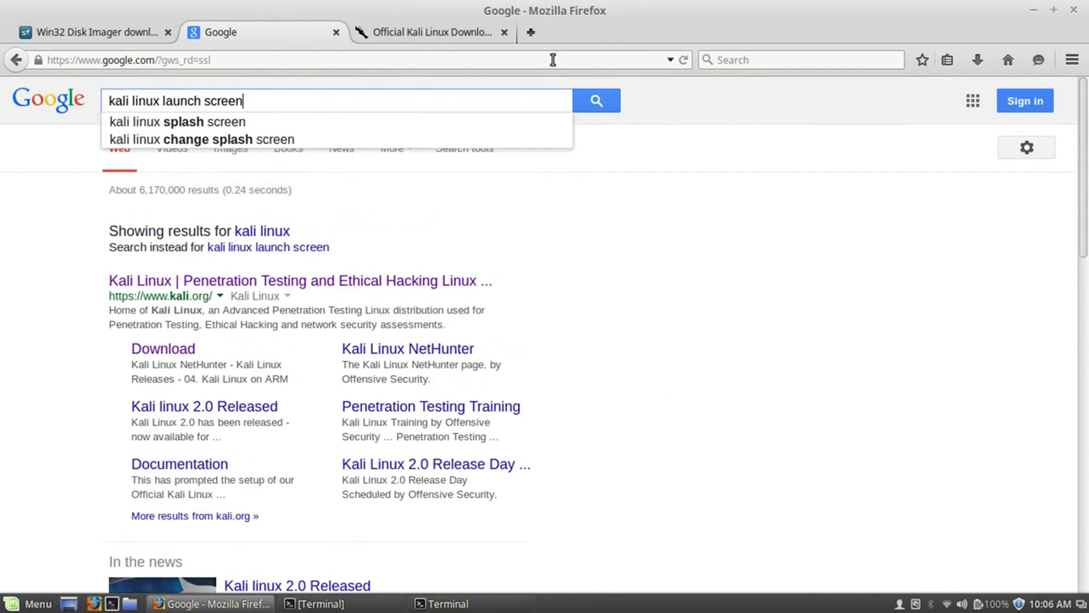
pyautogui.press('Return')
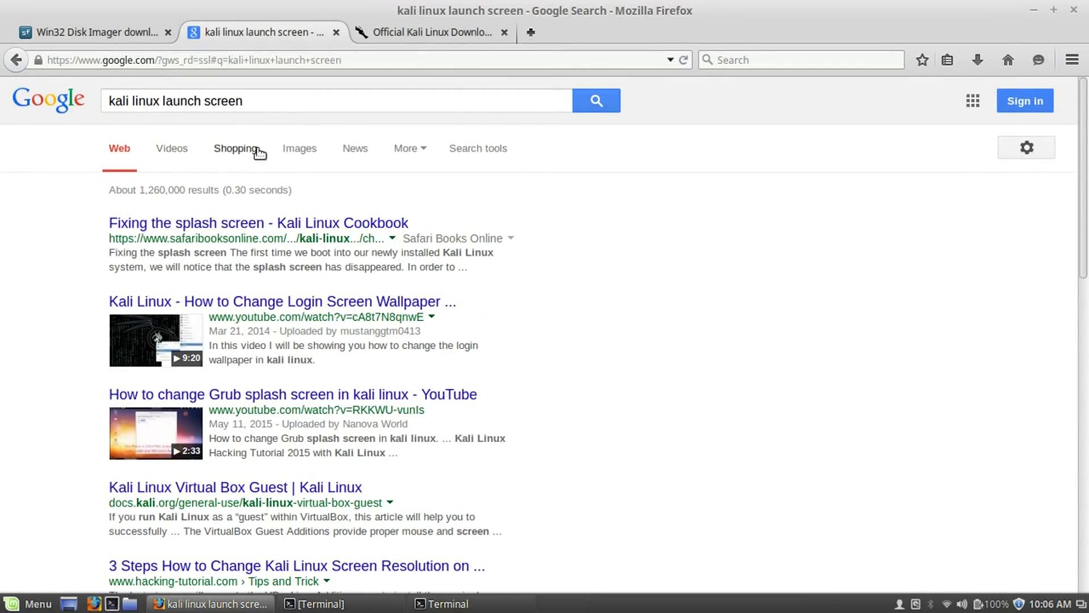
# - Open the first image result full-size, the 03-live-boot-menu.png boot menu
pyautogui.click(306, 150)
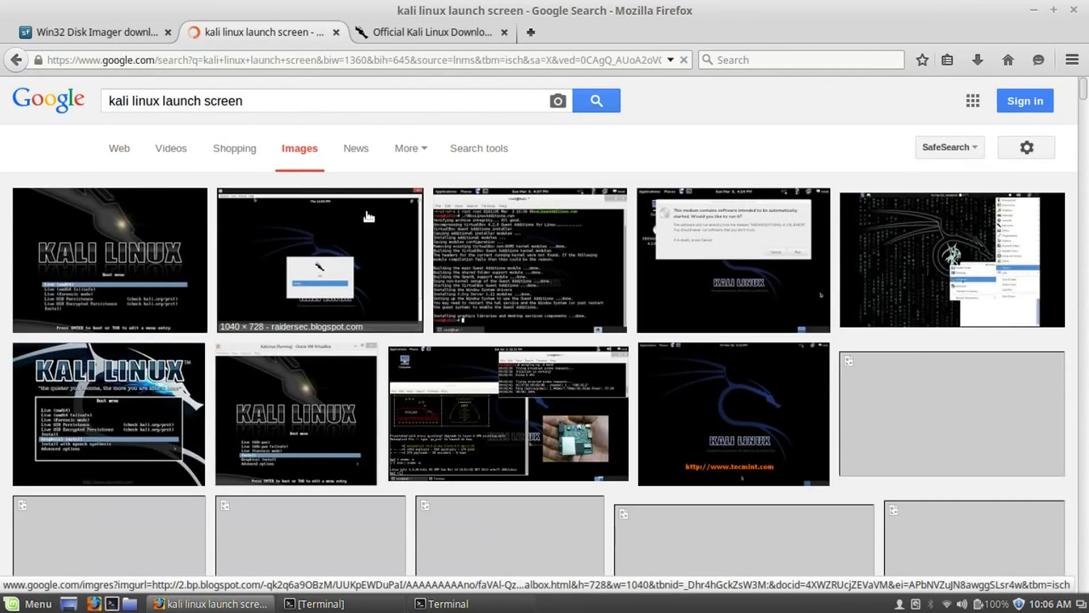
pyautogui.click(129, 287)
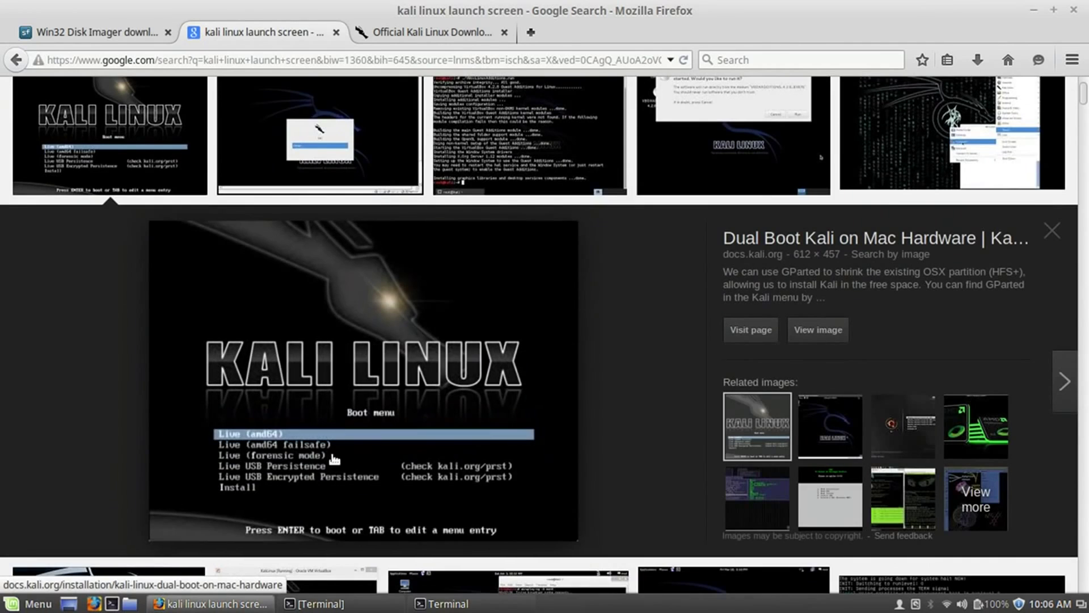
pyautogui.click(818, 331)
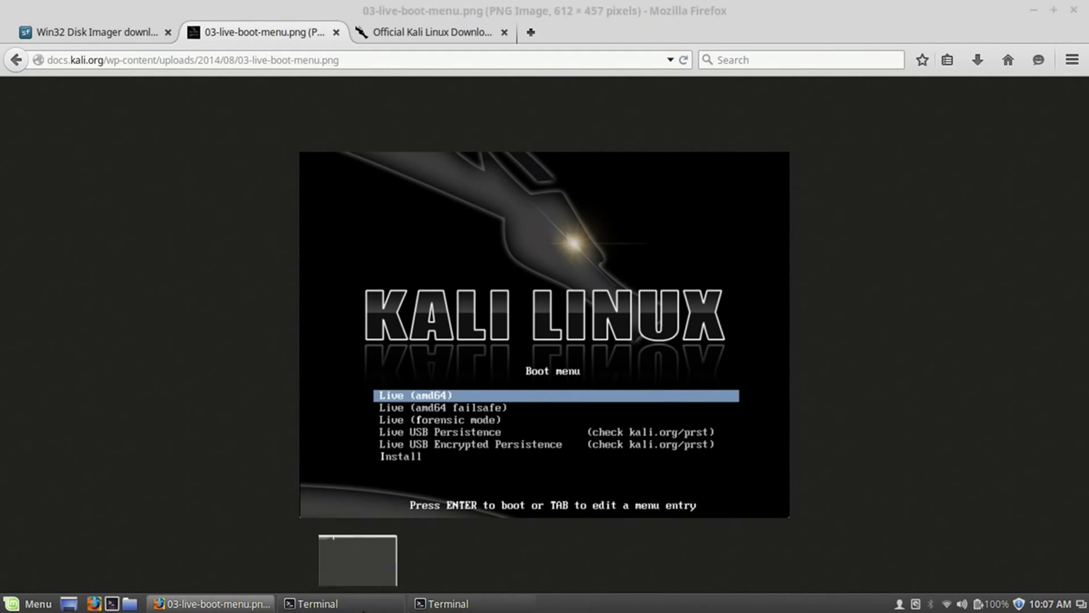
# - Switch windows via the taskbar until the root terminal sits over the Kali boot menu image
pyautogui.click(358, 604)
pyautogui.click(363, 606)
pyautogui.click(448, 604)
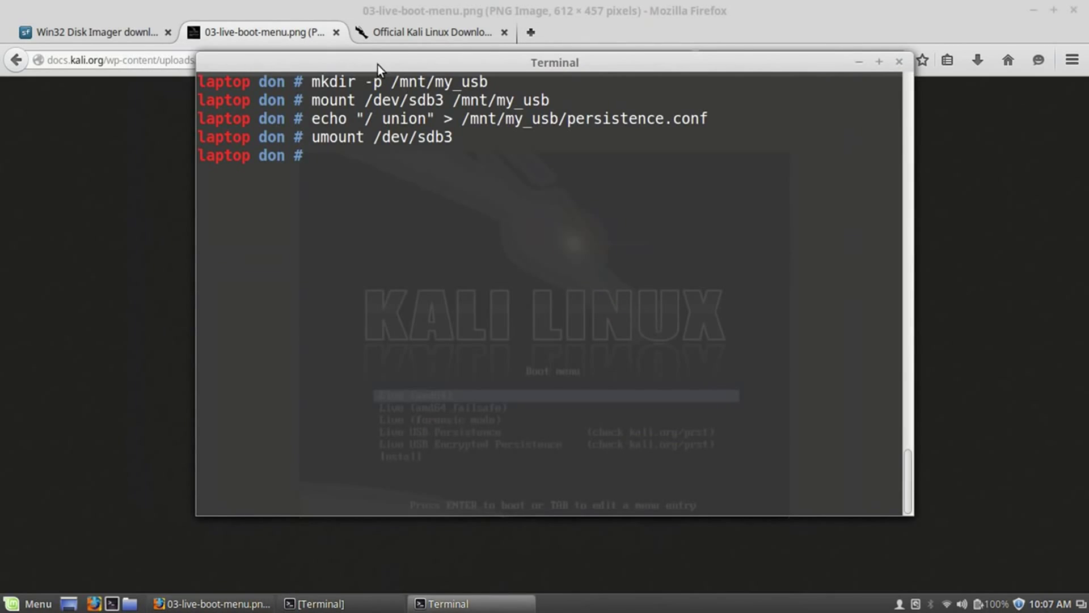
pyautogui.click(158, 284)
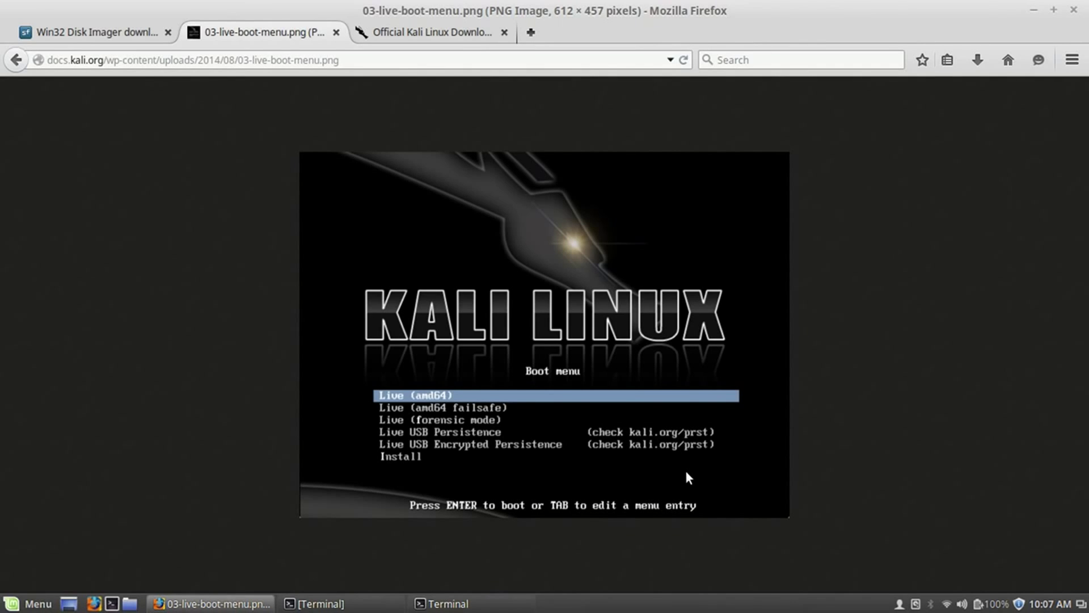
pyautogui.click(457, 608)
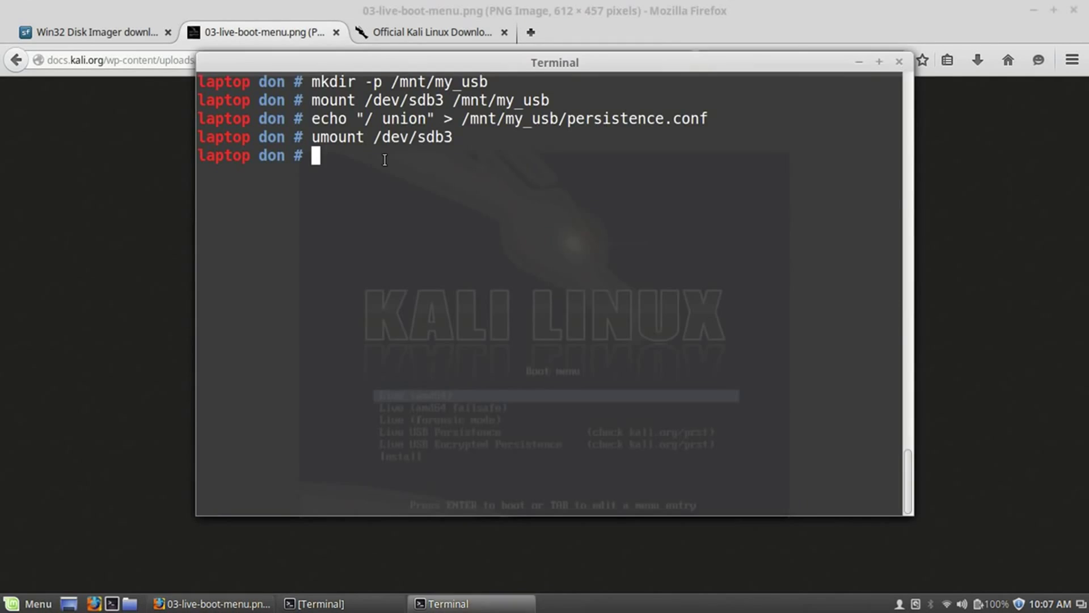